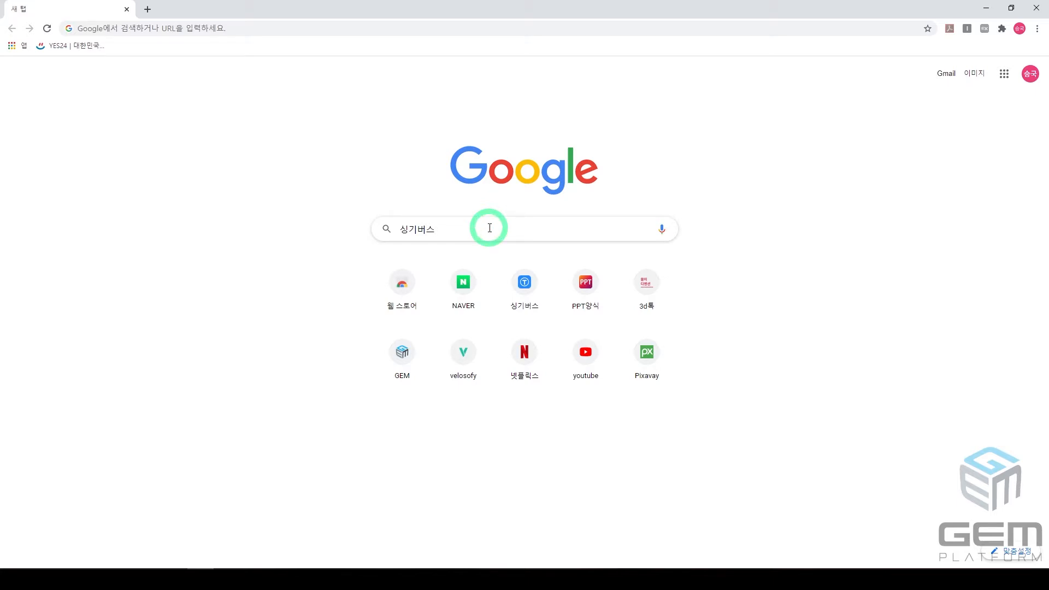
# Step: Search Google for 싱기버스, open the Thingiverse website from the results and dismiss the translation offer
pyautogui.press('Return')
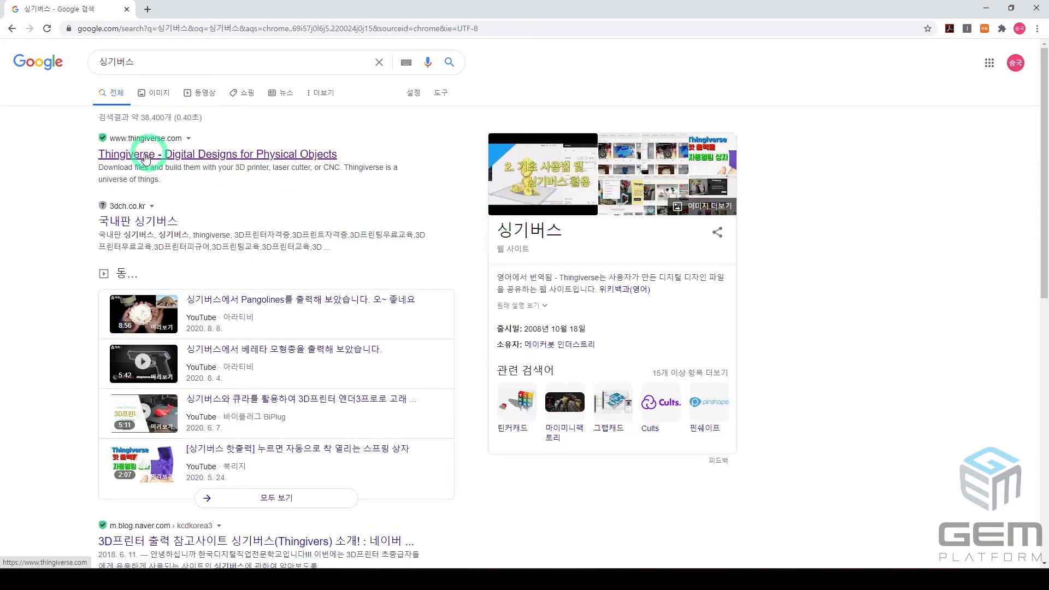
pyautogui.click(146, 157)
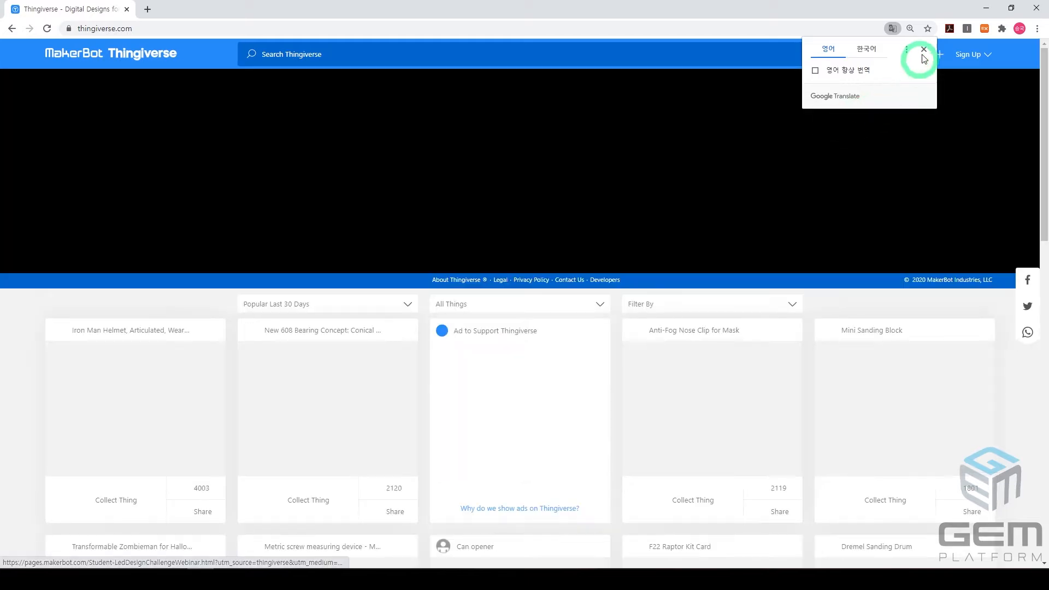
pyautogui.click(924, 49)
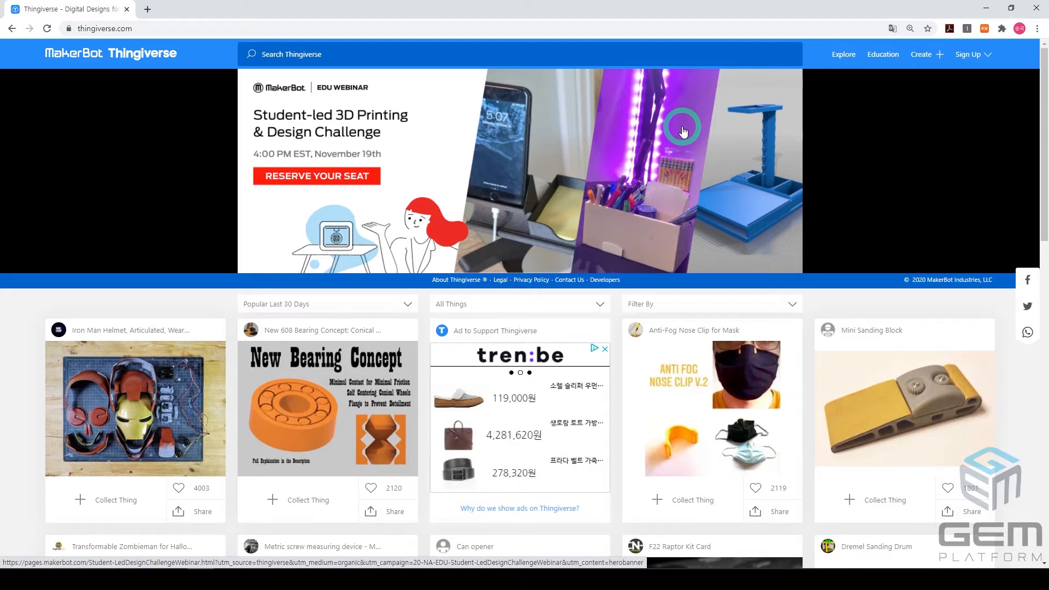
# Step: Search Thingiverse for pikachu
pyautogui.click(323, 55)
pyautogui.write('p')
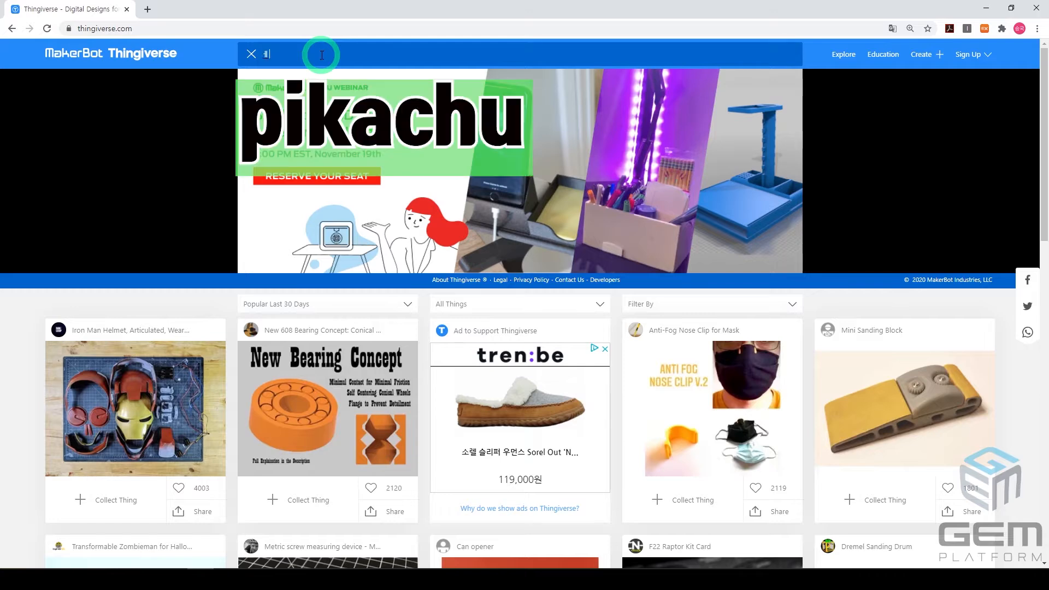
pyautogui.press('BackSpace')
pyautogui.write('pi')
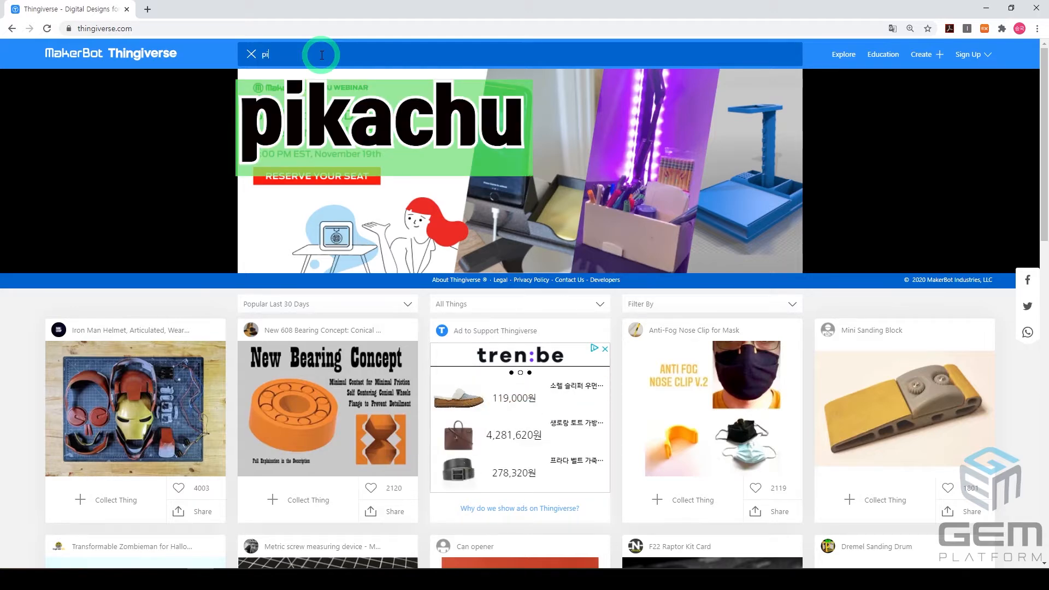
pyautogui.write('kach')
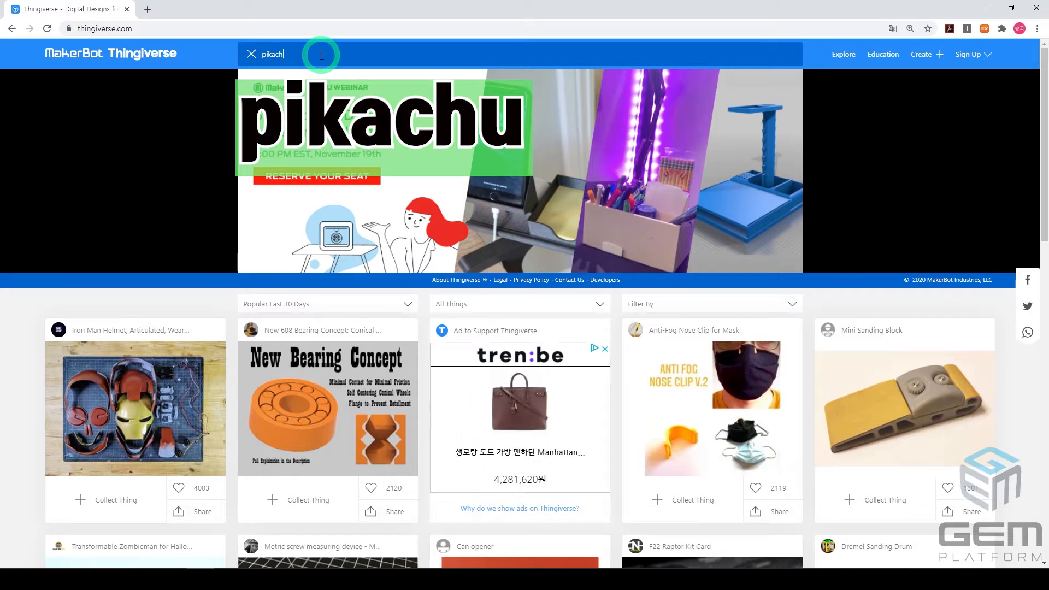
pyautogui.write('u')
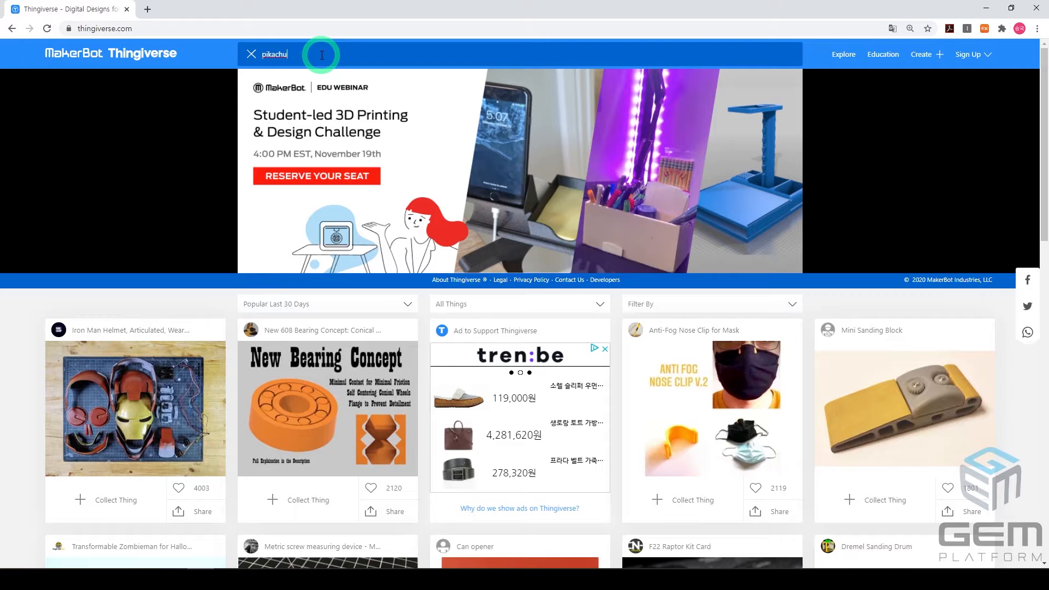
pyautogui.press('Return')
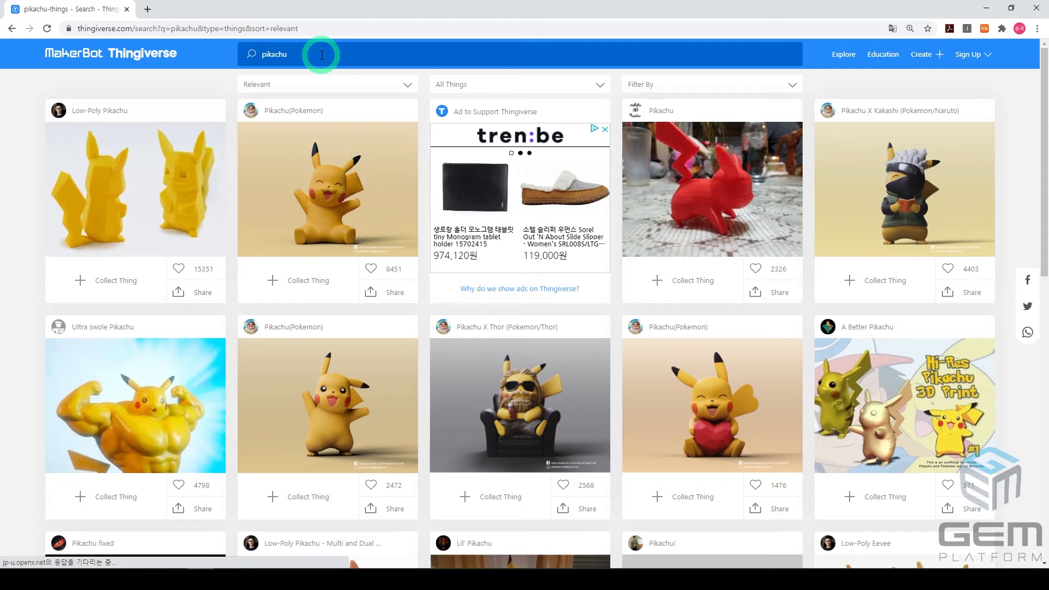
# Step: Open the Pikachu X Thor (Pokemon/Thor) model and download Pikachu_X_Thor.stl from its thing files
pyautogui.click(537, 415)
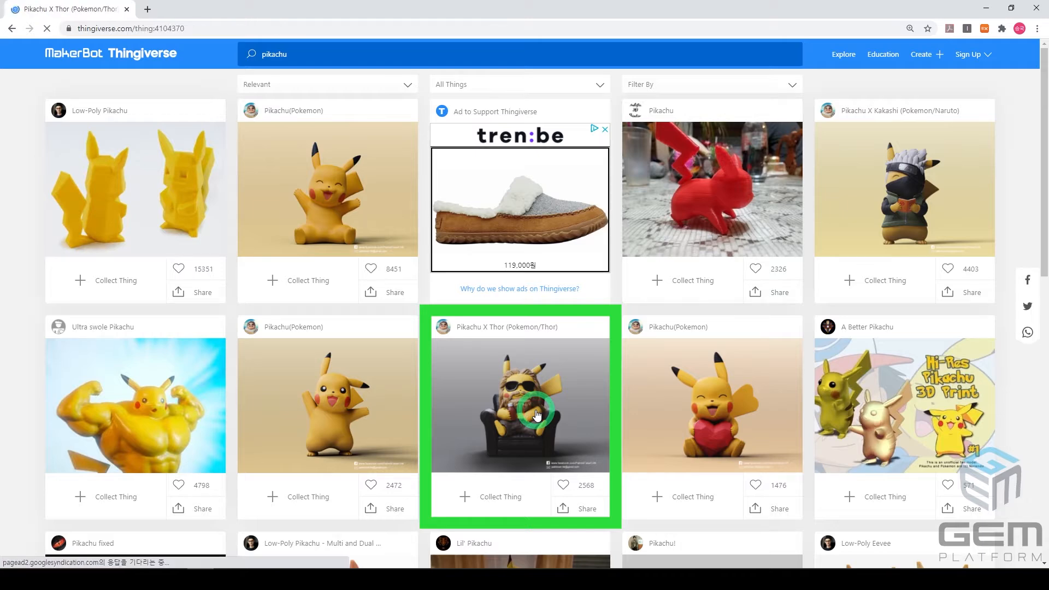
pyautogui.scroll(-1, 217, 462)
pyautogui.scroll(-2, 216, 468)
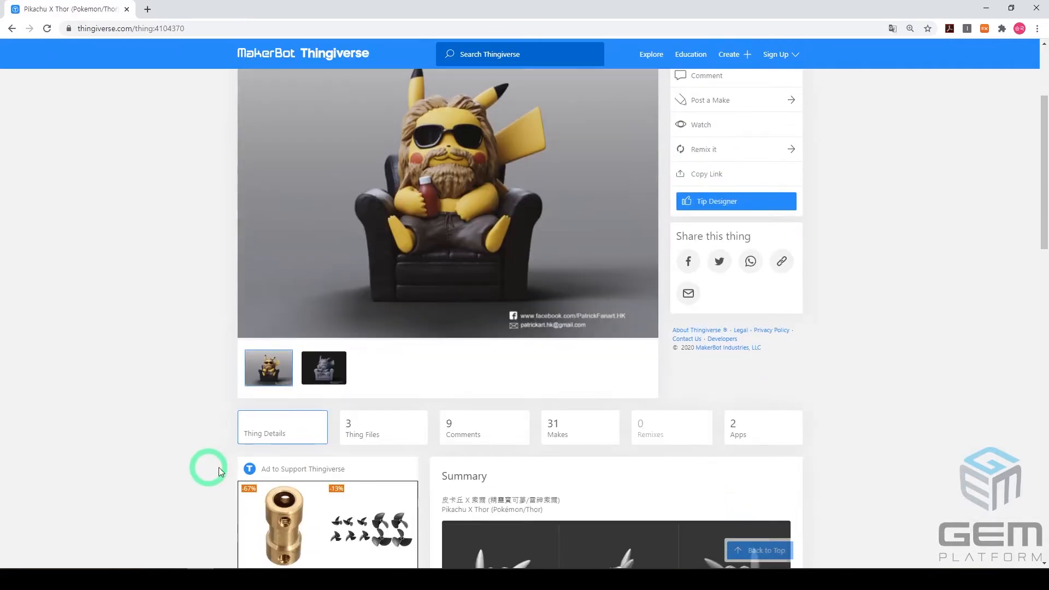
pyautogui.click(381, 430)
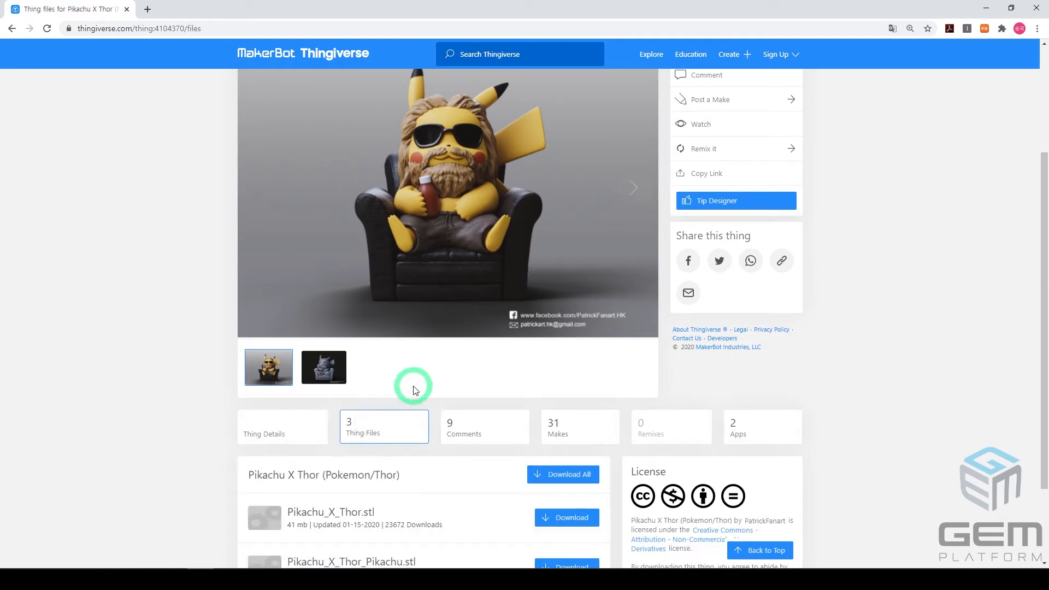
pyautogui.scroll(-2, 796, 346)
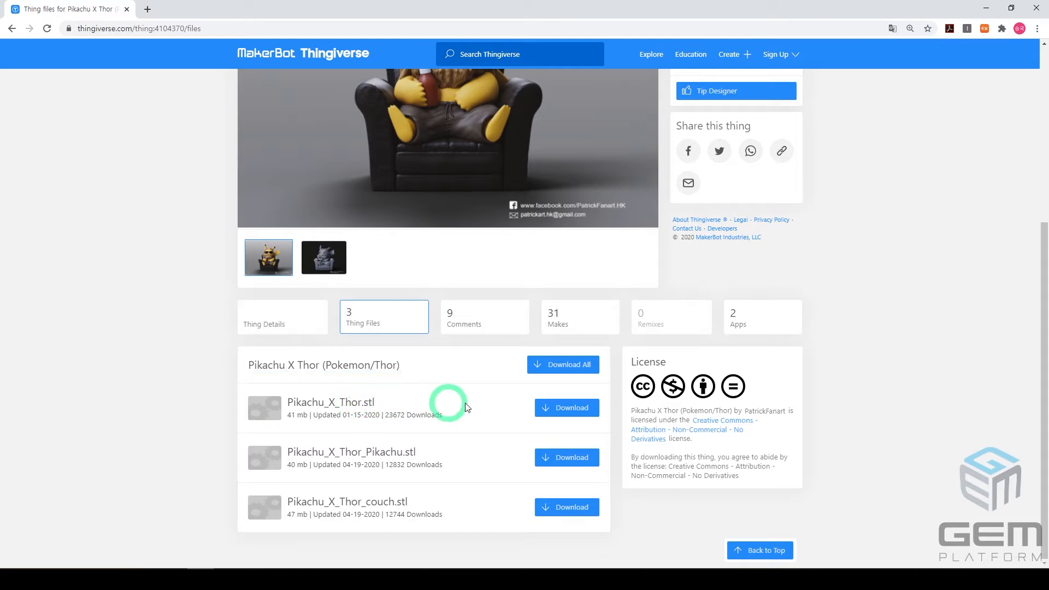
pyautogui.click(564, 414)
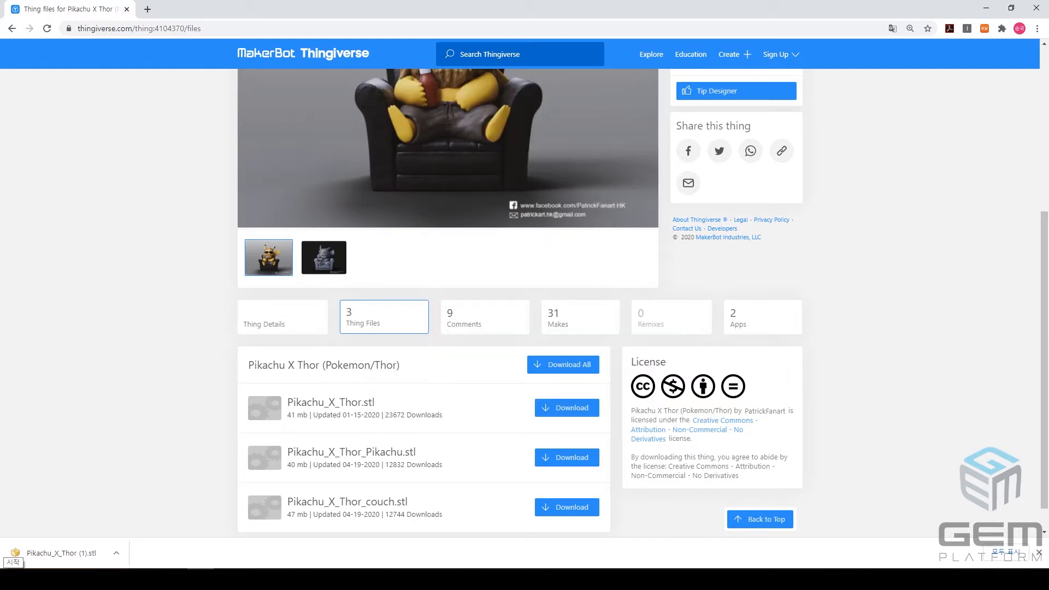
# Step: Switch to Microsoft Store, find the 3D Builder app and launch it
pyautogui.click(13, 580)
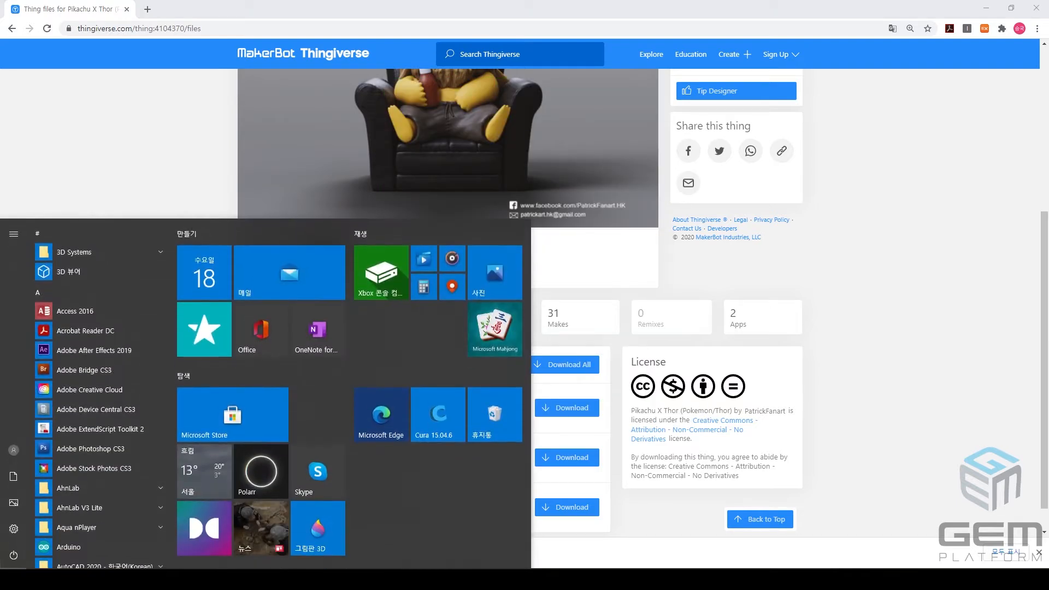
pyautogui.click(232, 419)
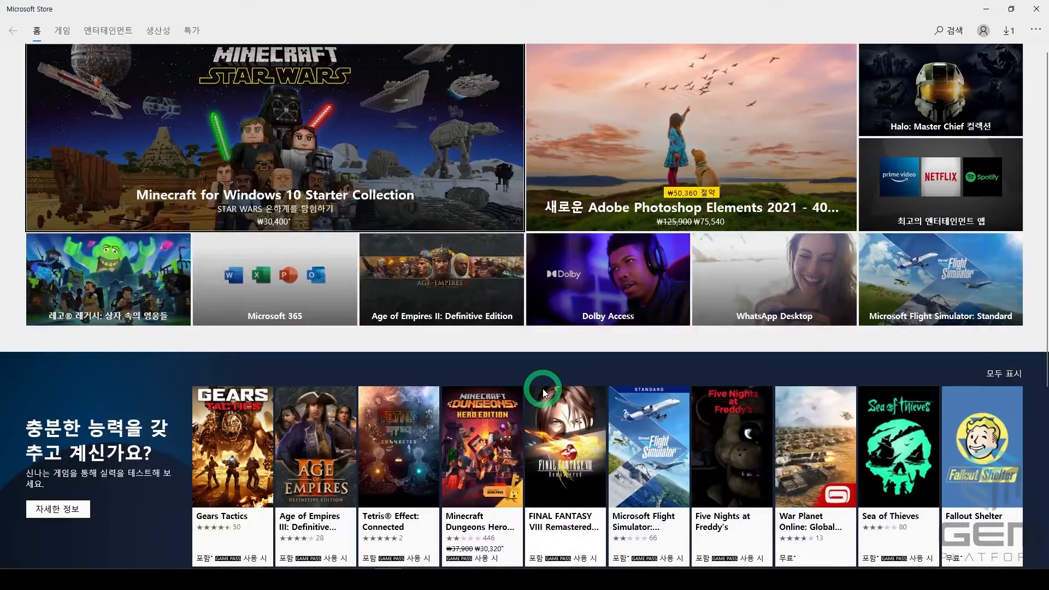
pyautogui.click(950, 30)
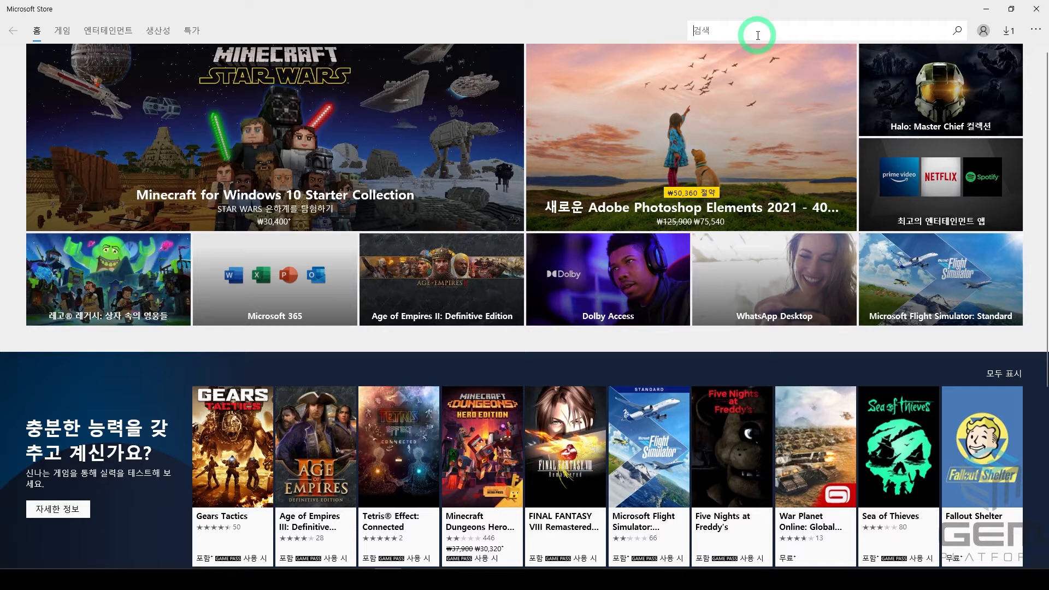
pyautogui.write('3d b')
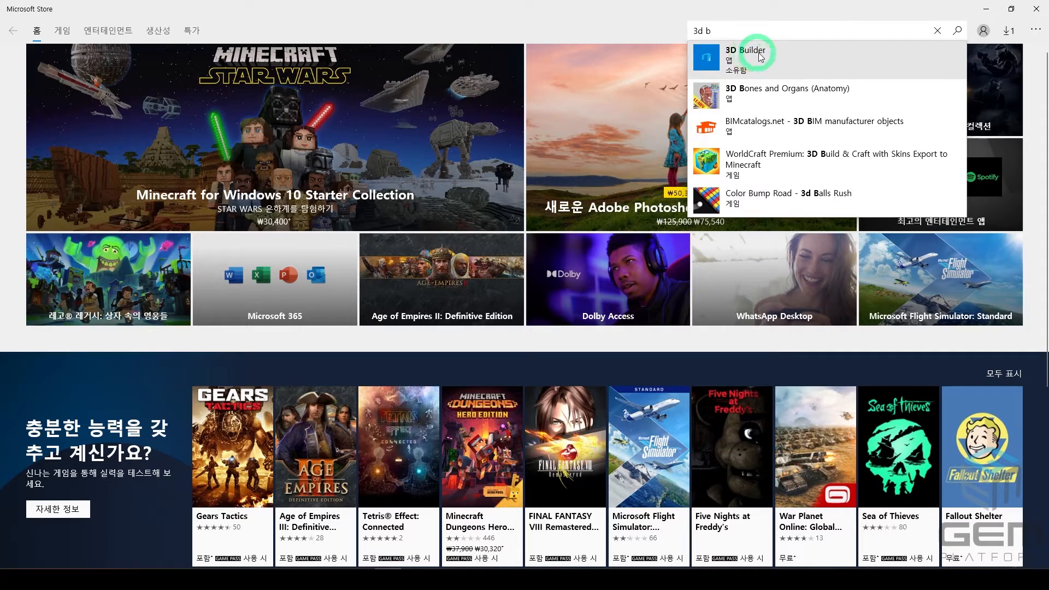
pyautogui.click(781, 57)
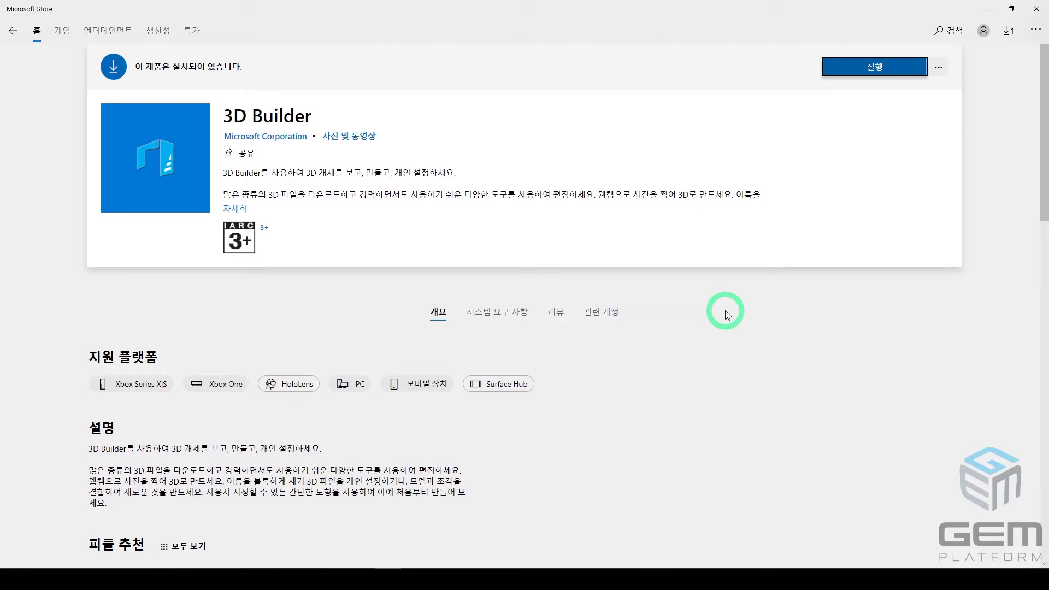
pyautogui.click(862, 68)
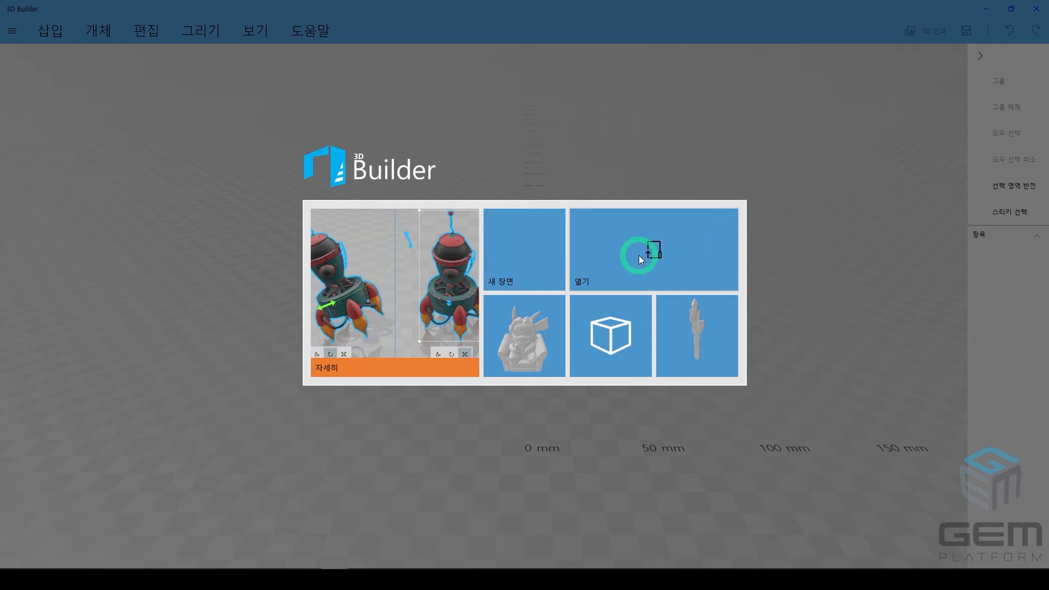
# Step: Load the downloaded Pikachu_X_Thor (1) file as an object and import the model in millimetres
pyautogui.click(639, 255)
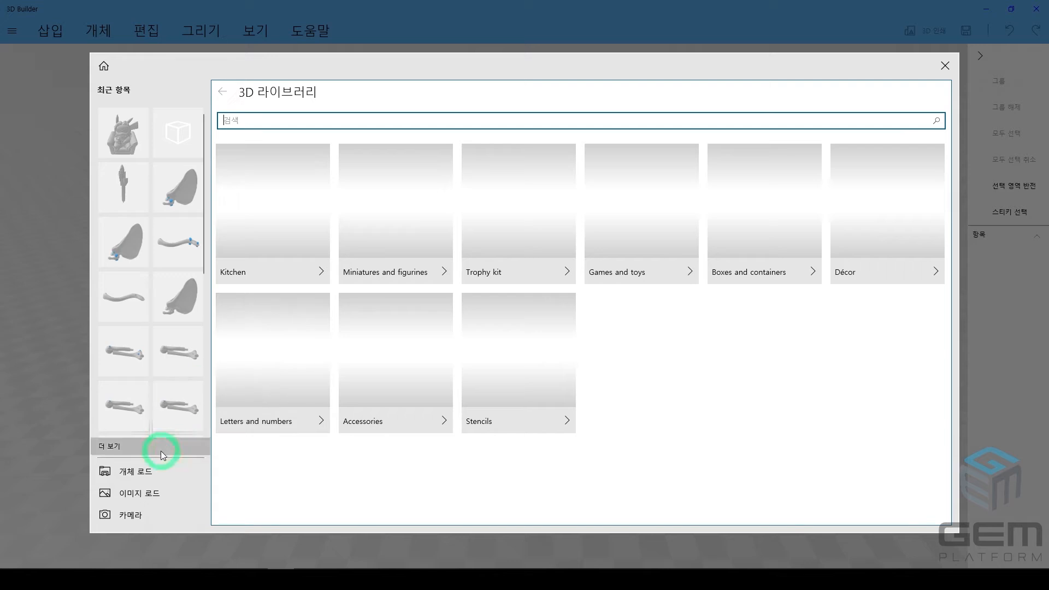
pyautogui.click(149, 476)
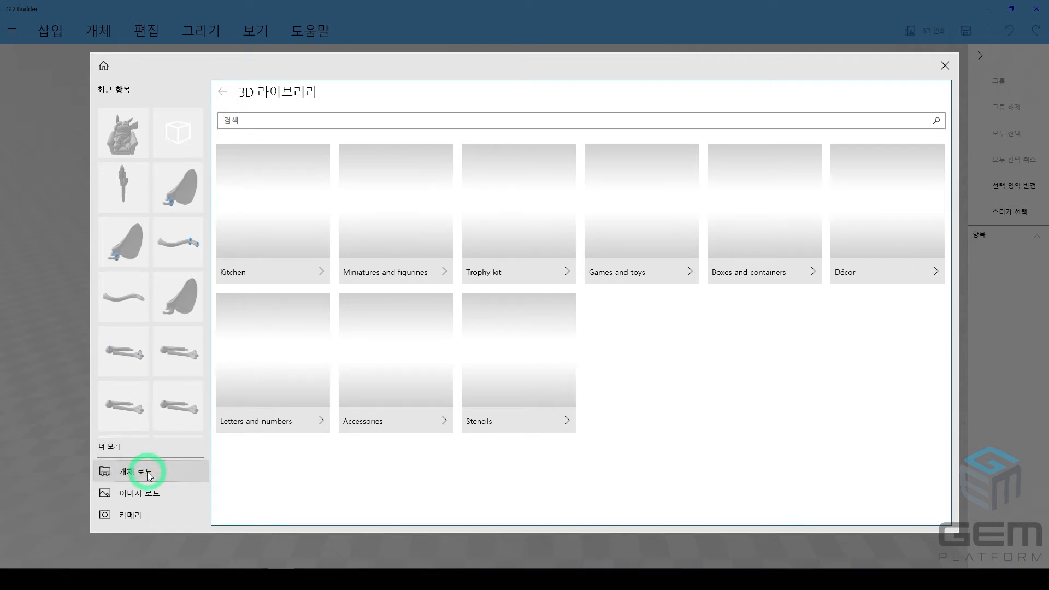
pyautogui.click(138, 96)
pyautogui.click(329, 246)
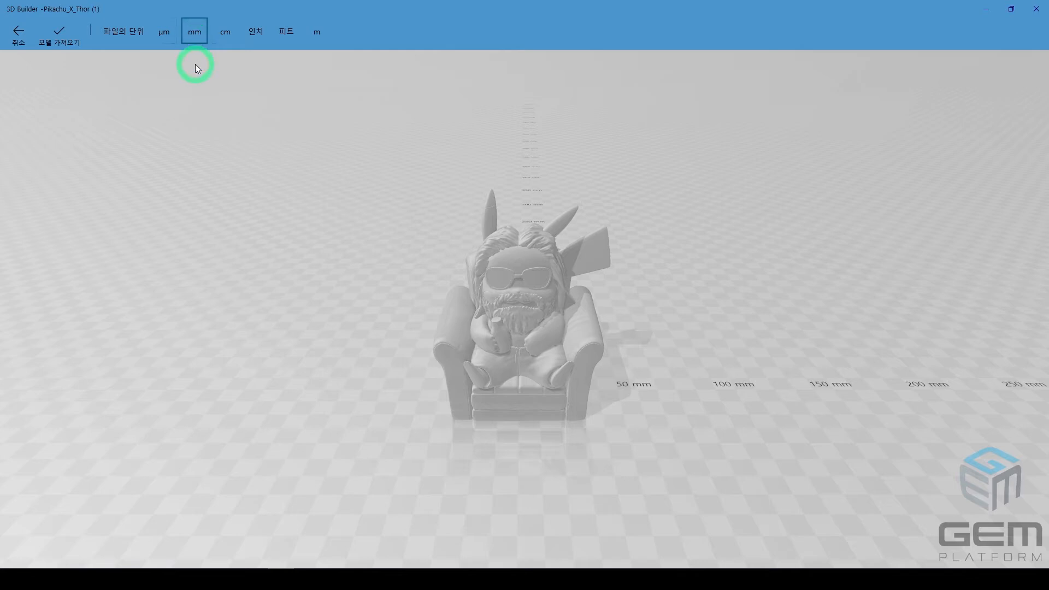
pyautogui.click(53, 42)
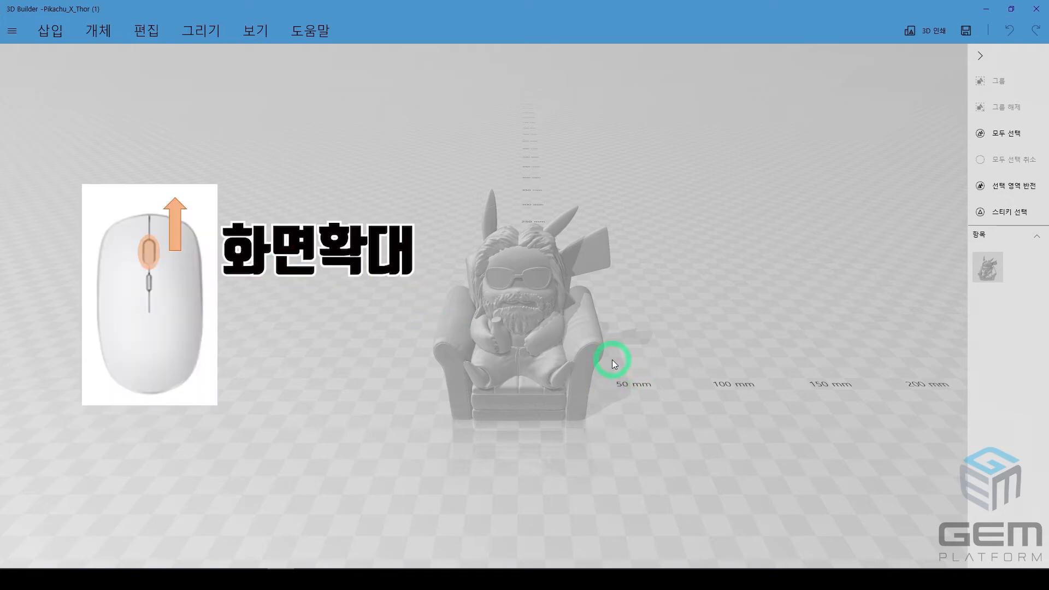
# Step: Examine the imported Pikachu model up close, from farther away and from different angles
pyautogui.scroll(2, 612, 359)
pyautogui.scroll(3, 613, 359)
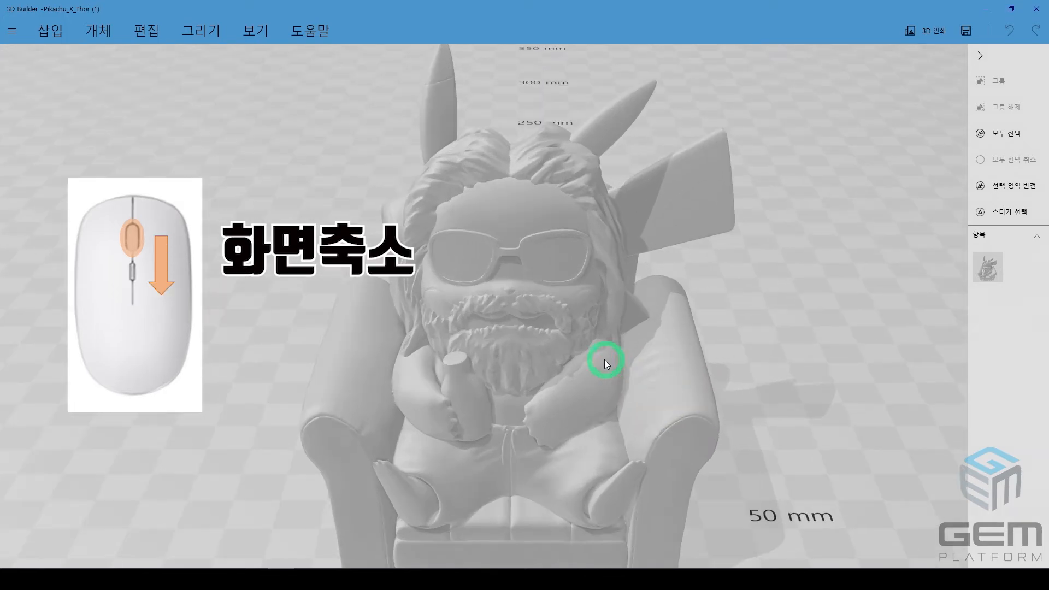
pyautogui.scroll(-3, 549, 356)
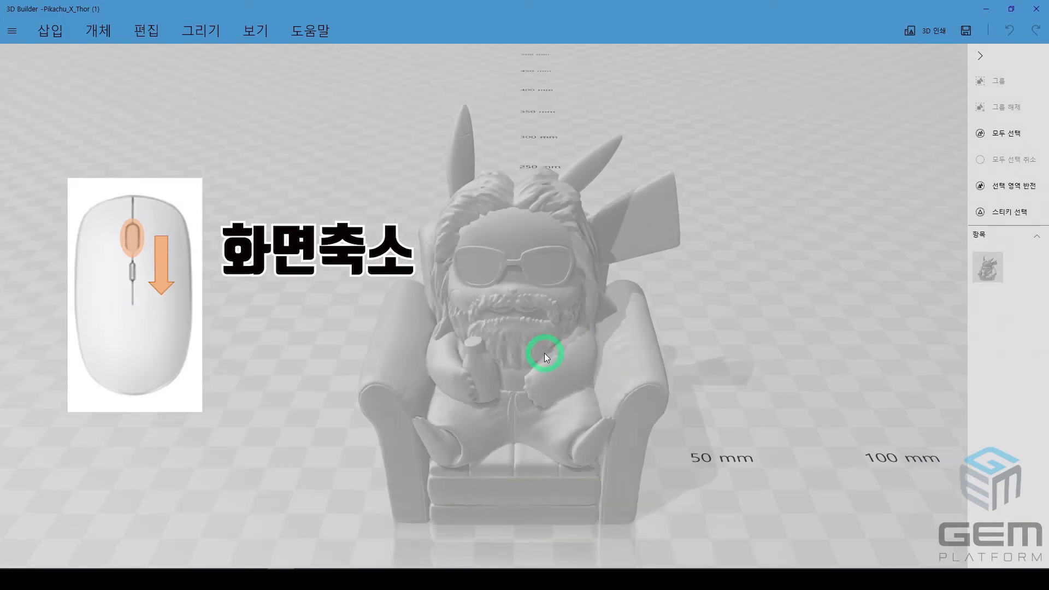
pyautogui.scroll(-2, 545, 353)
pyautogui.scroll(-2, 543, 353)
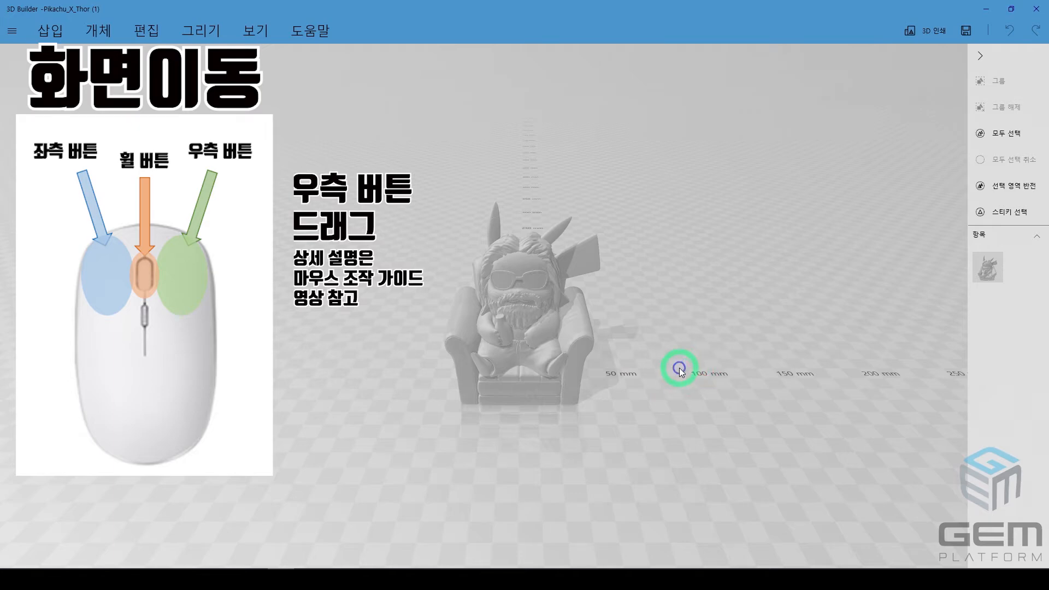
pyautogui.moveTo(680, 369); pyautogui.dragTo(627, 389, button='right')
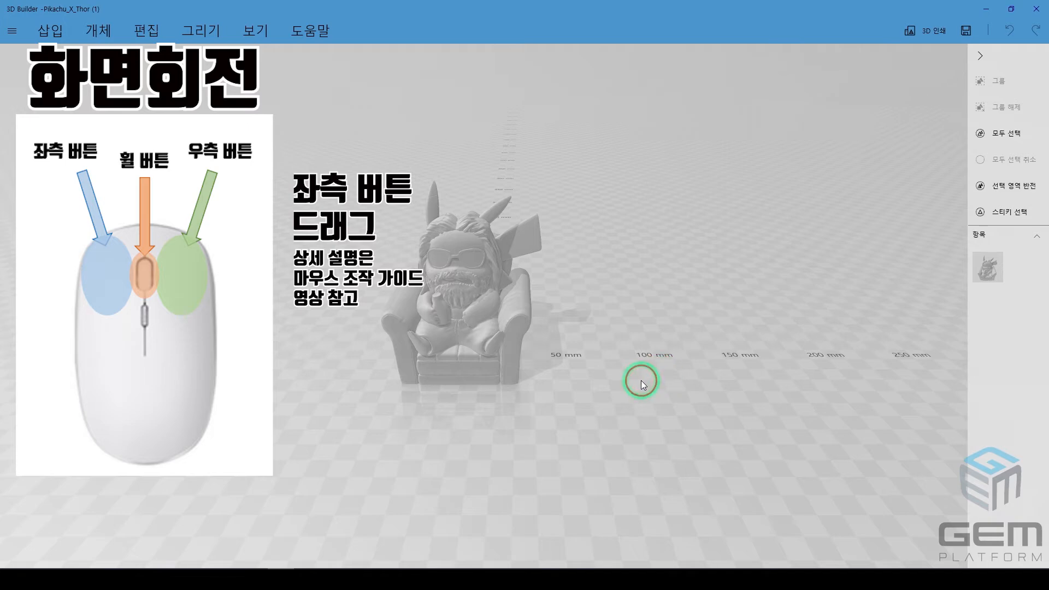
pyautogui.moveTo(641, 381); pyautogui.dragTo(130, 411)
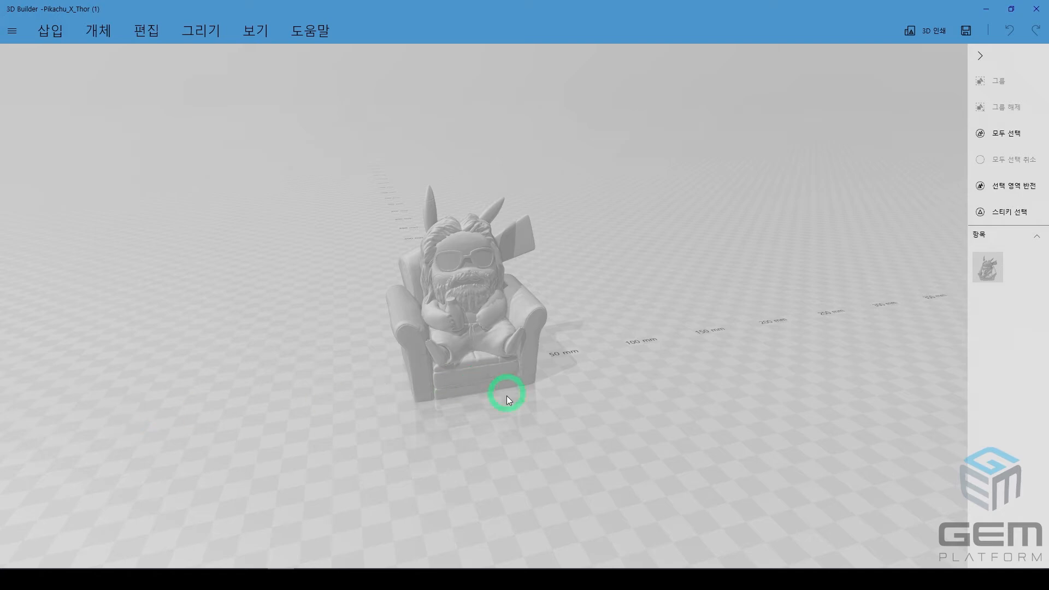
# Step: Select the seated Pikachu model and try its horizontal and vertical move handles
pyautogui.click(474, 350)
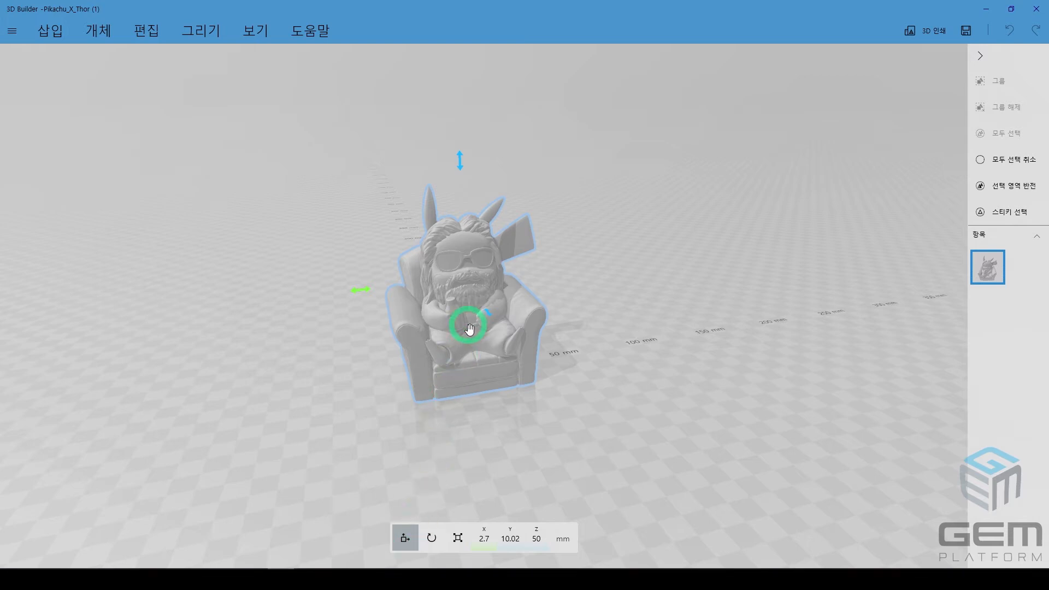
pyautogui.click(362, 288)
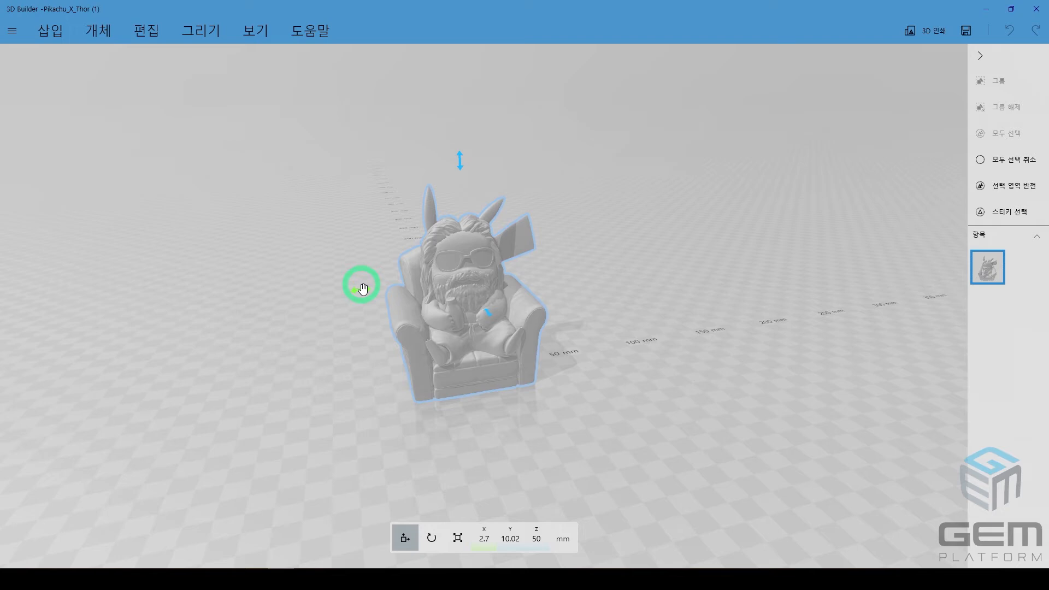
pyautogui.click(460, 164)
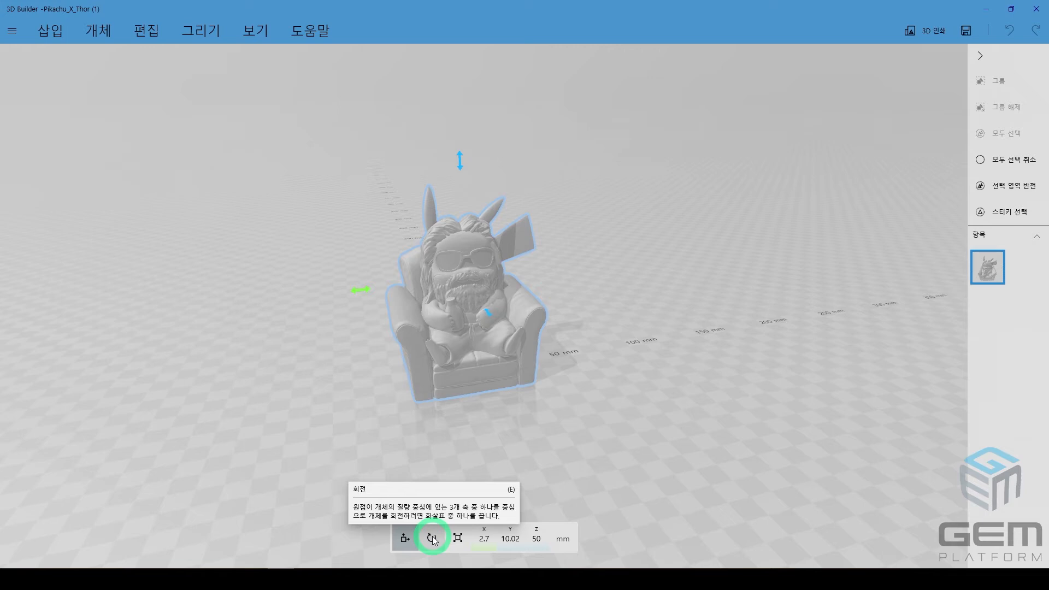
# Step: Switch the seated Pikachu model to rotation and examine its roll, pitch and yaw controls from different angles
pyautogui.click(431, 538)
pyautogui.moveTo(513, 408); pyautogui.dragTo(503, 433)
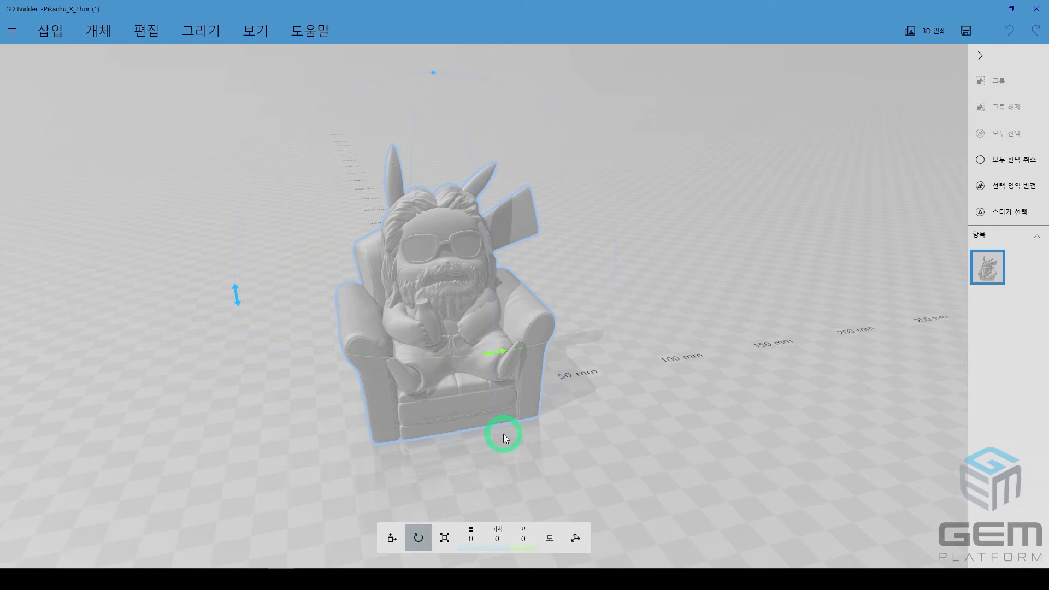
pyautogui.moveTo(613, 432); pyautogui.dragTo(690, 458)
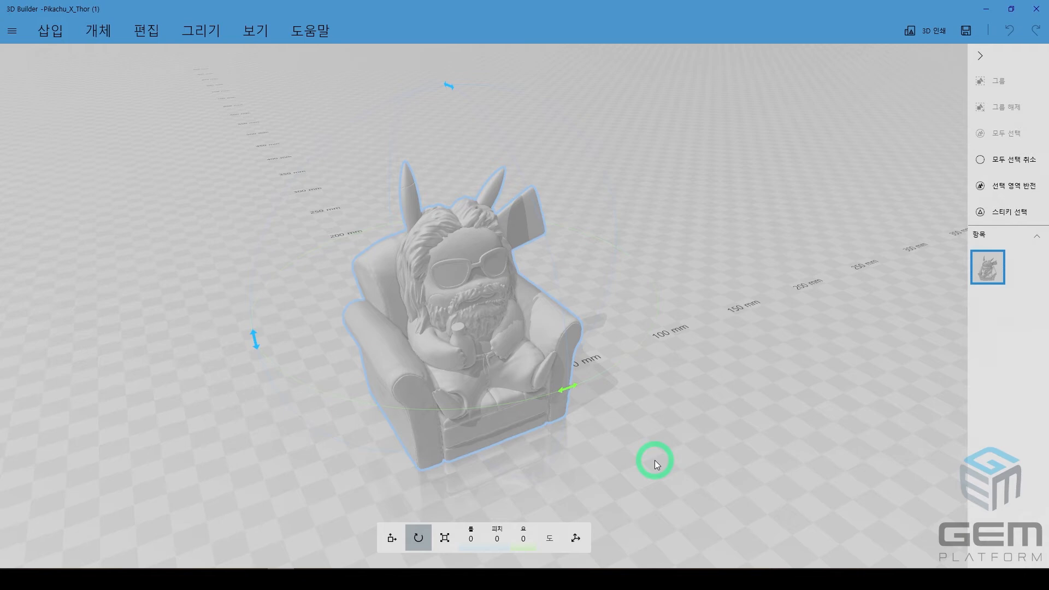
pyautogui.click(473, 545)
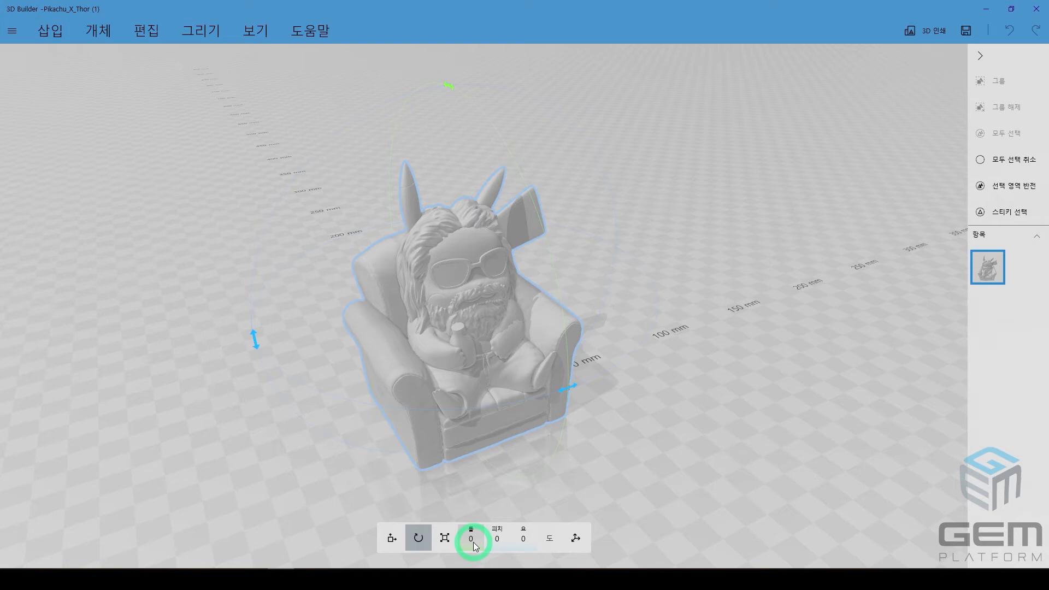
pyautogui.click(494, 541)
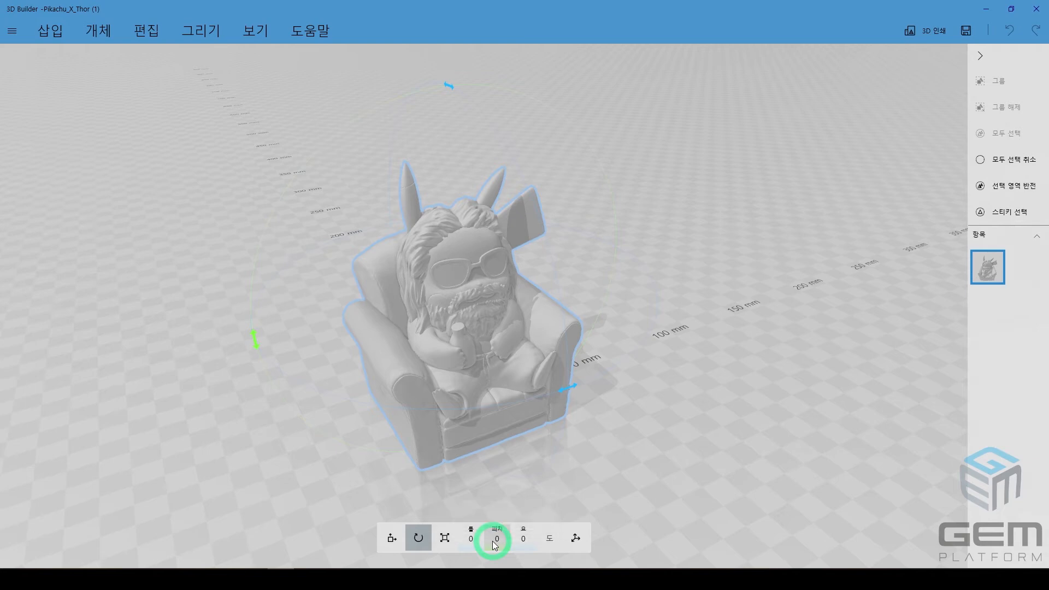
pyautogui.click(519, 541)
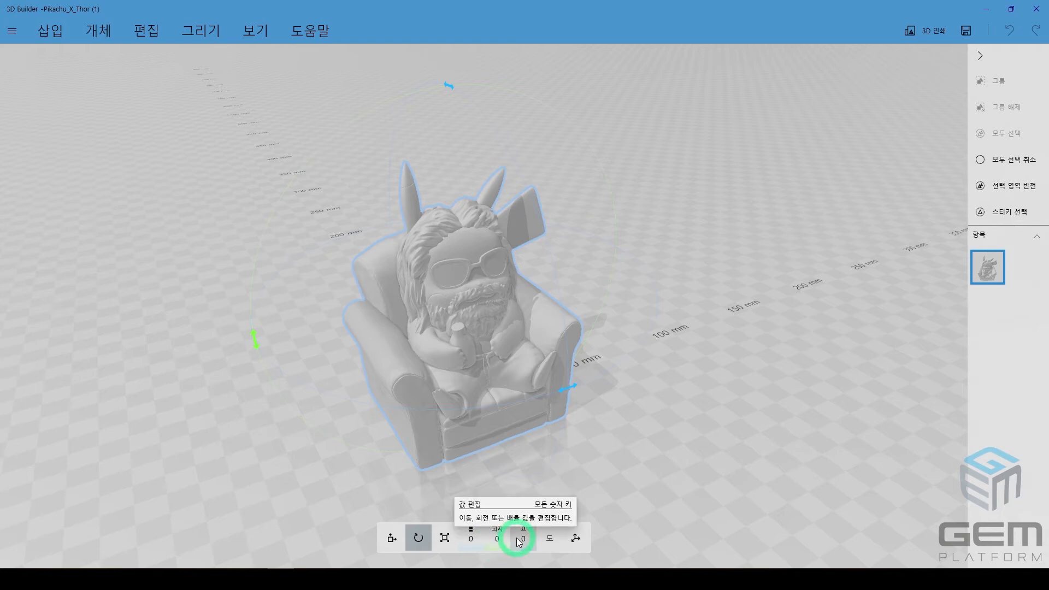
pyautogui.click(518, 540)
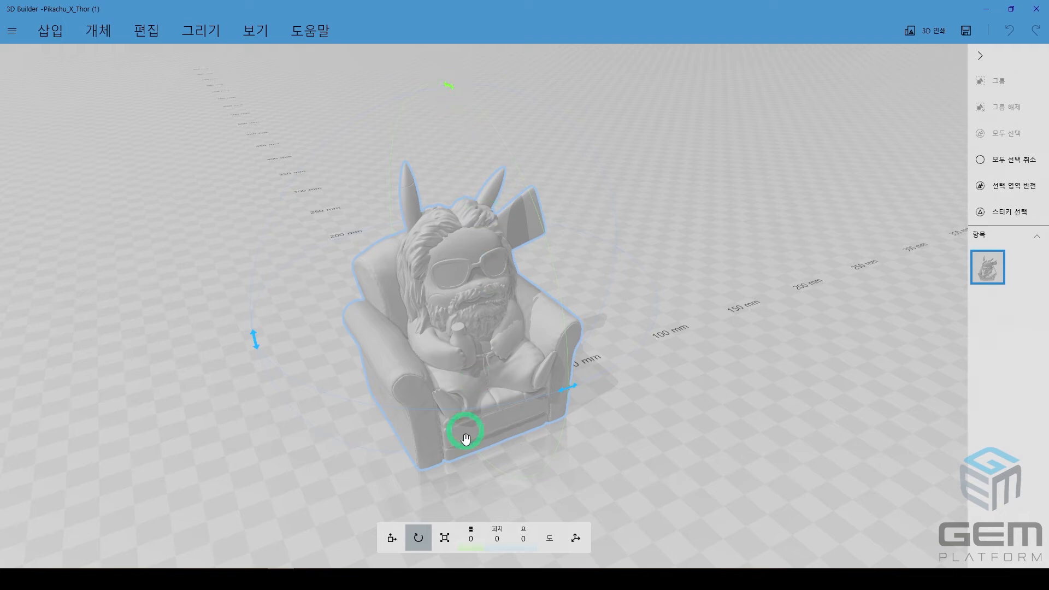
# Step: Scale the Pikachu model with its proportions locked, setting the Z size to 80 mm
pyautogui.click(444, 538)
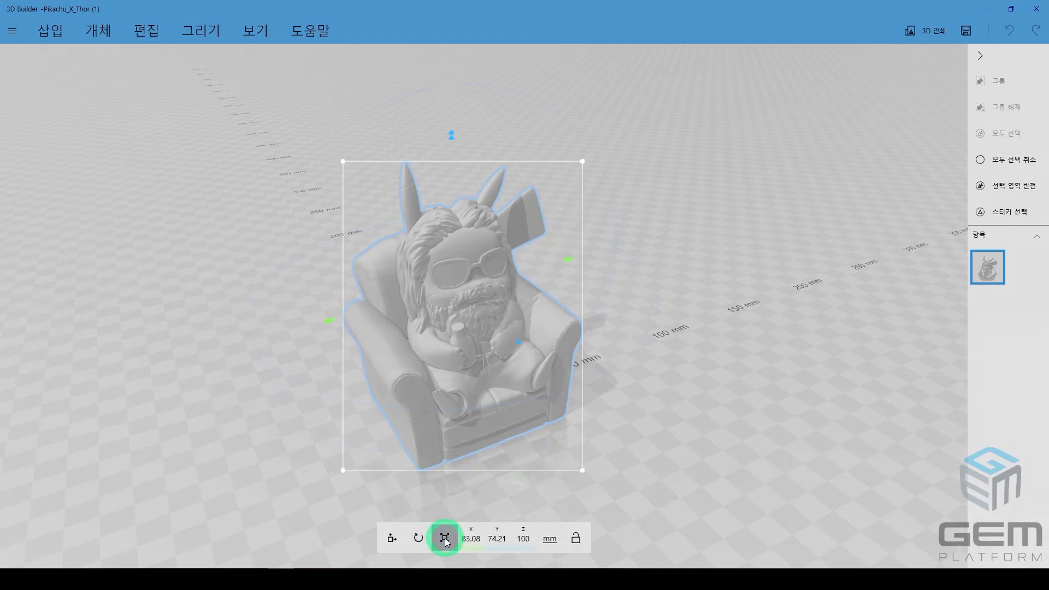
pyautogui.click(583, 538)
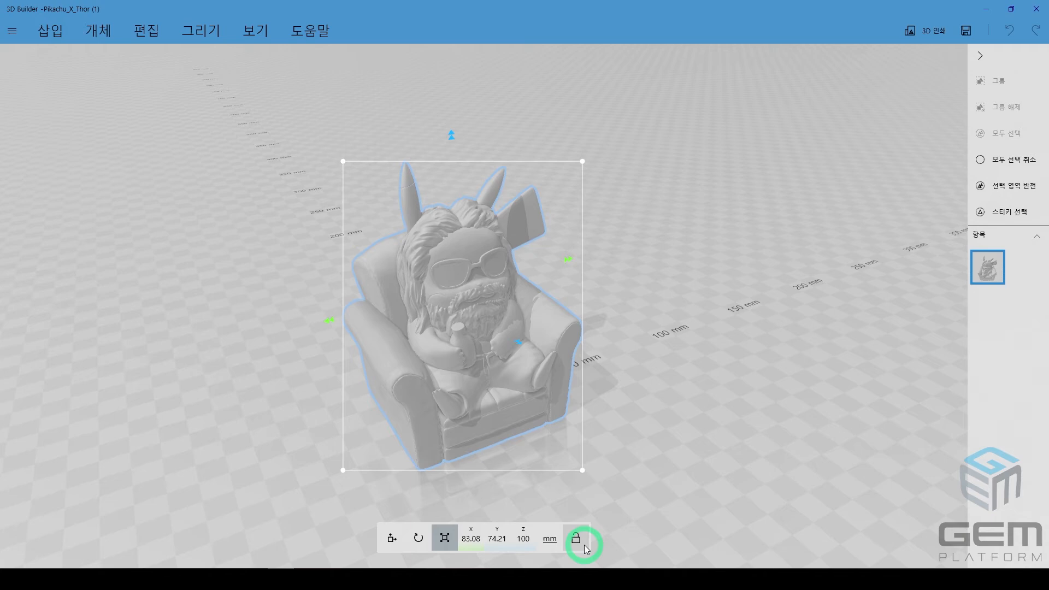
pyautogui.click(609, 540)
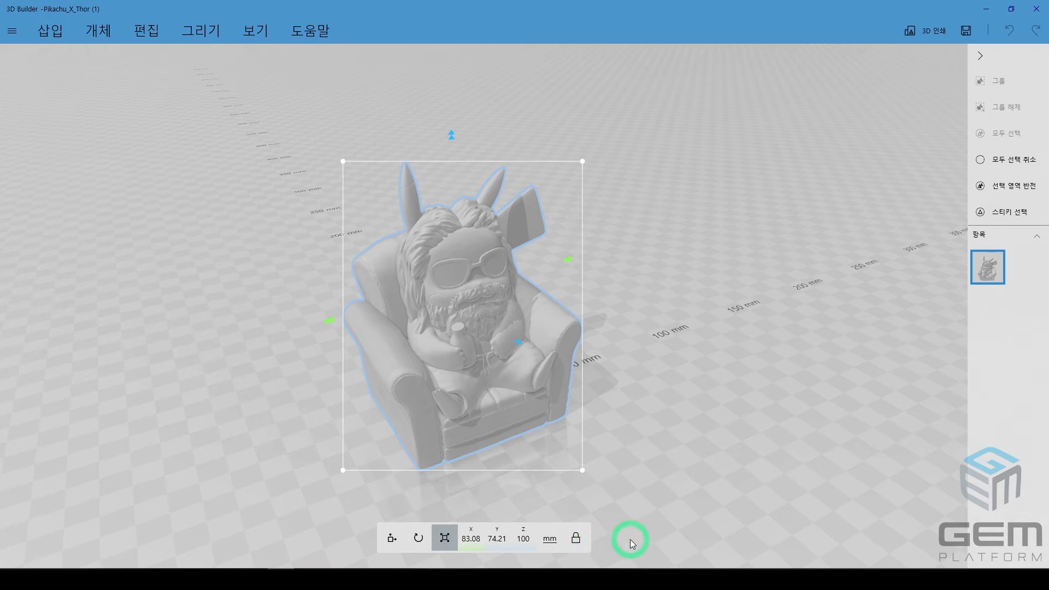
pyautogui.click(584, 540)
pyautogui.click(523, 539)
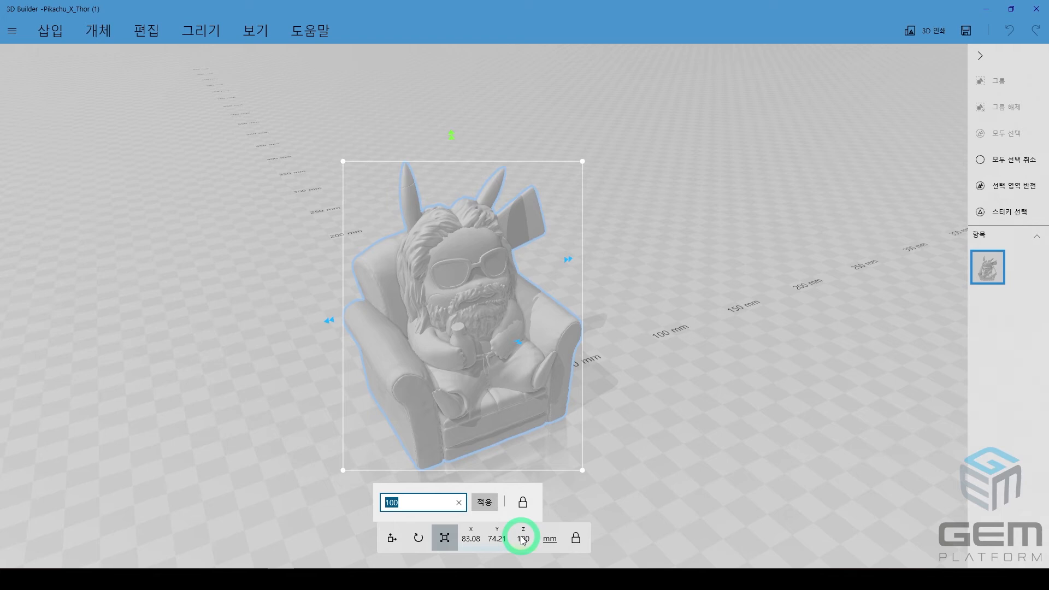
pyautogui.write('80')
pyautogui.click(485, 502)
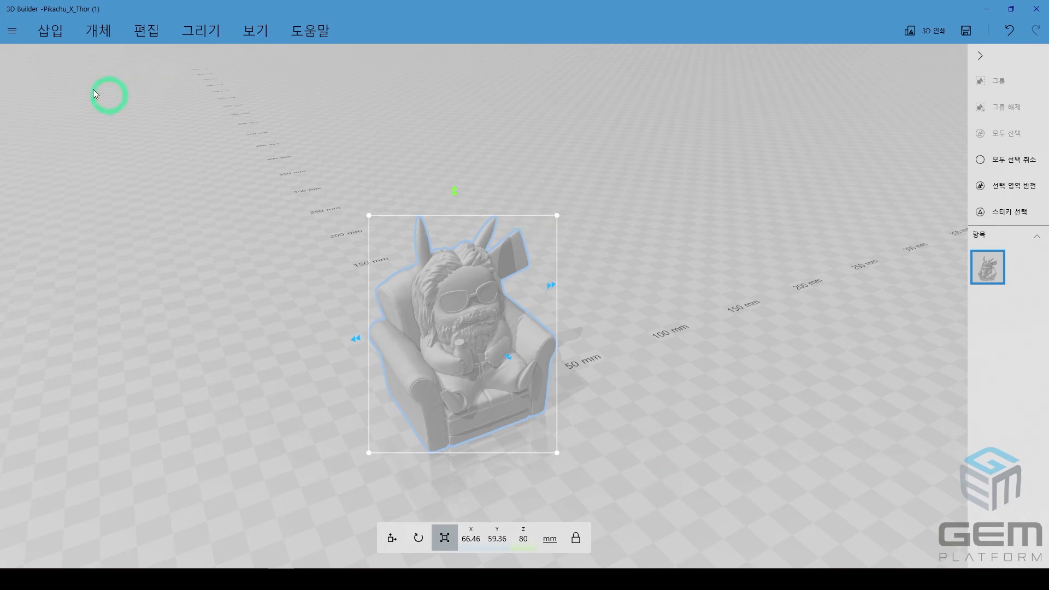
# Step: Insert a cylinder into the scene and check where it sits inside the Pikachu model
pyautogui.click(49, 33)
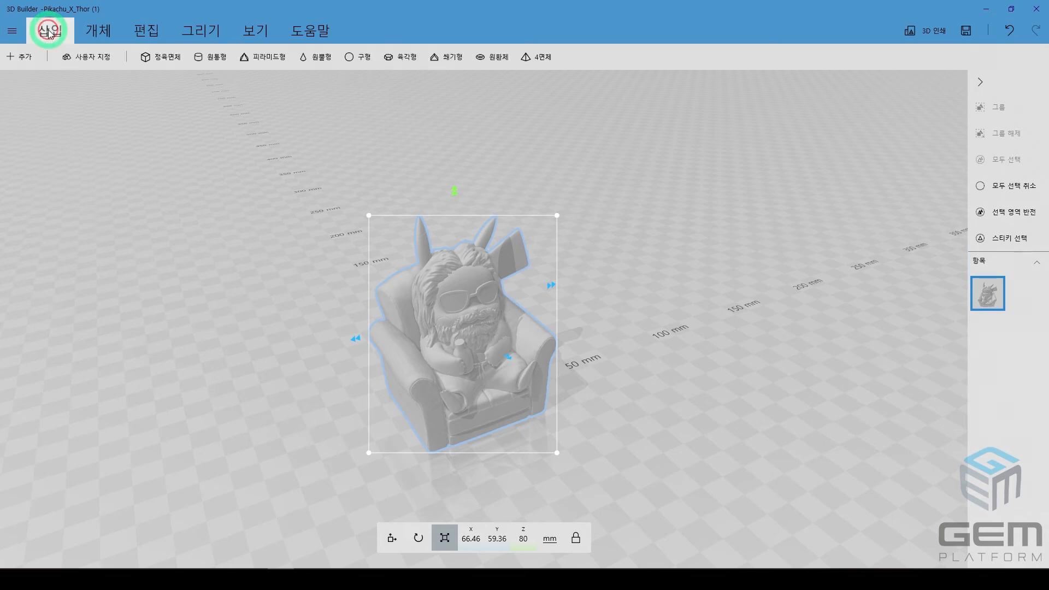
pyautogui.click(212, 62)
pyautogui.scroll(3, 526, 264)
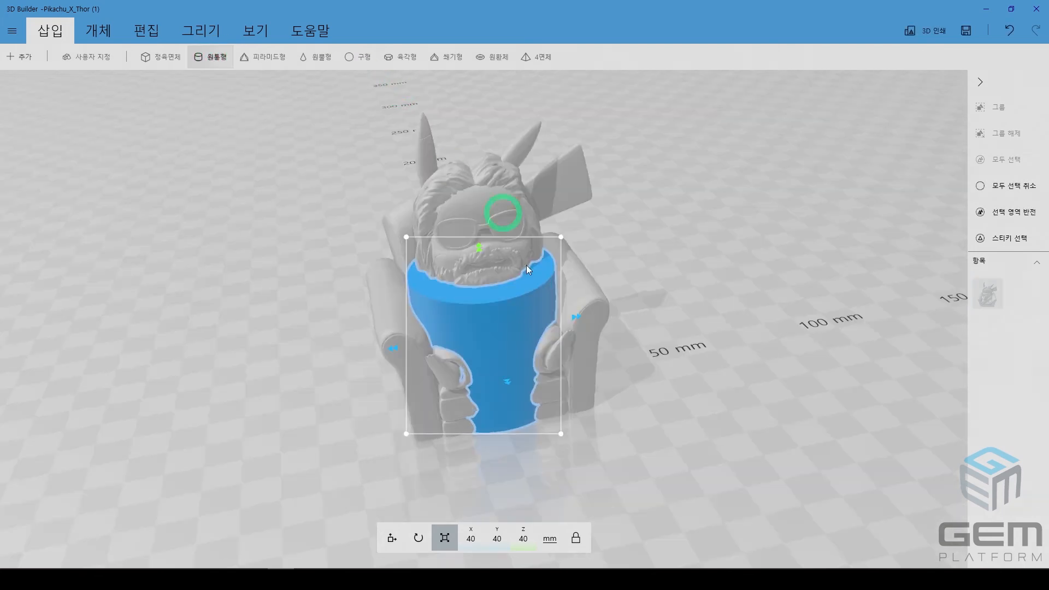
pyautogui.scroll(3, 754, 412)
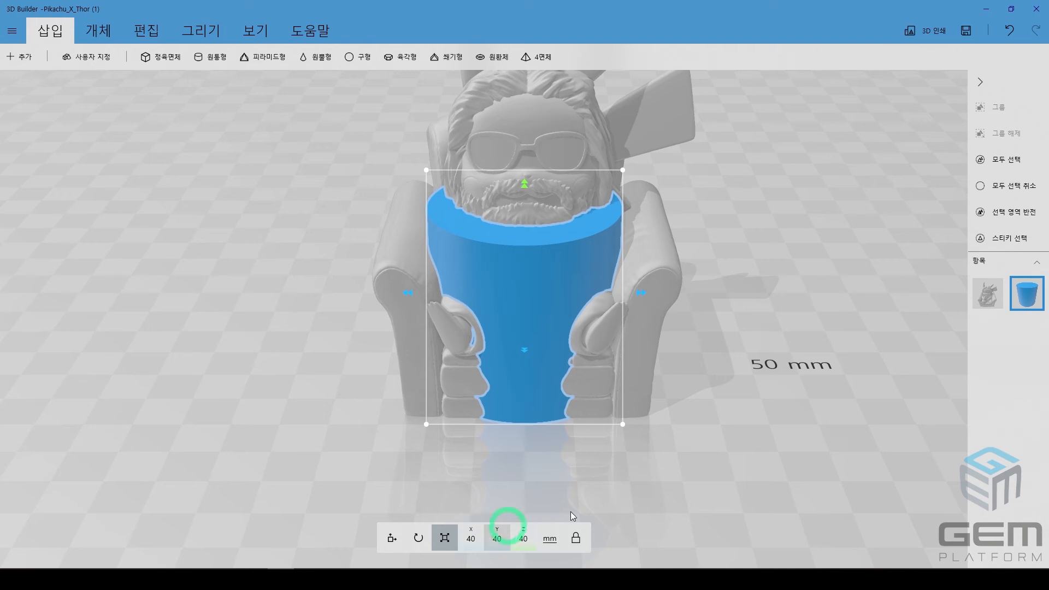
pyautogui.click(1025, 310)
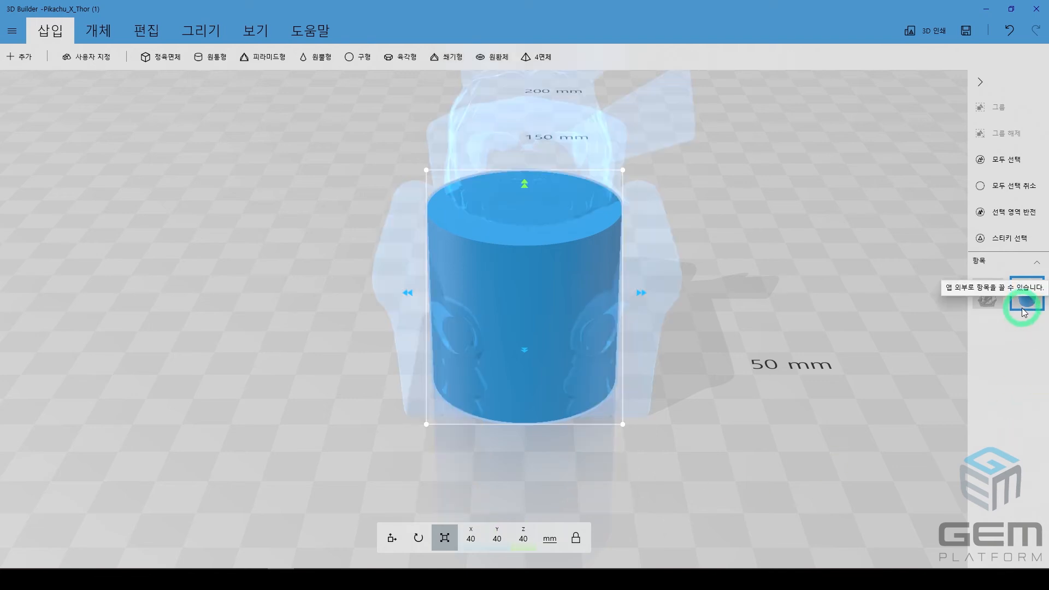
pyautogui.click(1024, 346)
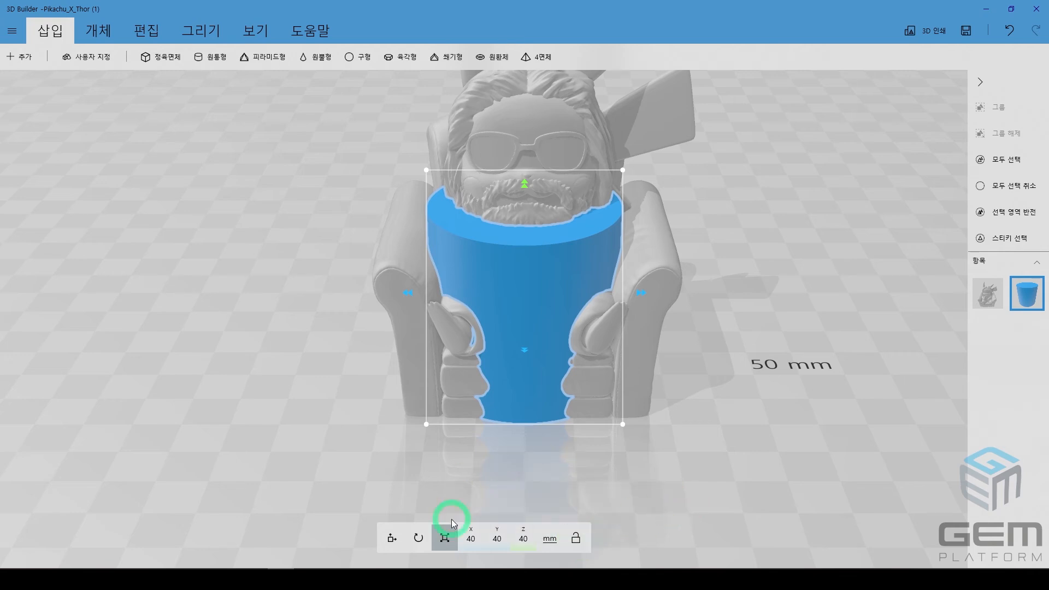
# Step: Resize the cylinder with unlocked proportions to 16 mm in X, 16 mm in Y and 100 mm in Z
pyautogui.click(472, 537)
pyautogui.write('16')
pyautogui.press('Return')
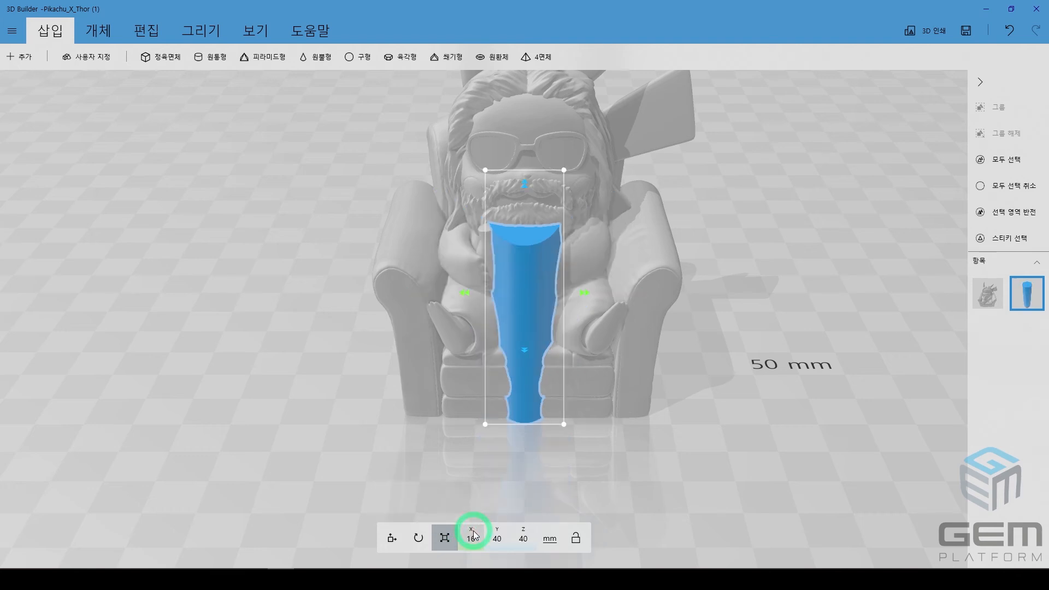
pyautogui.click(499, 539)
pyautogui.write('16')
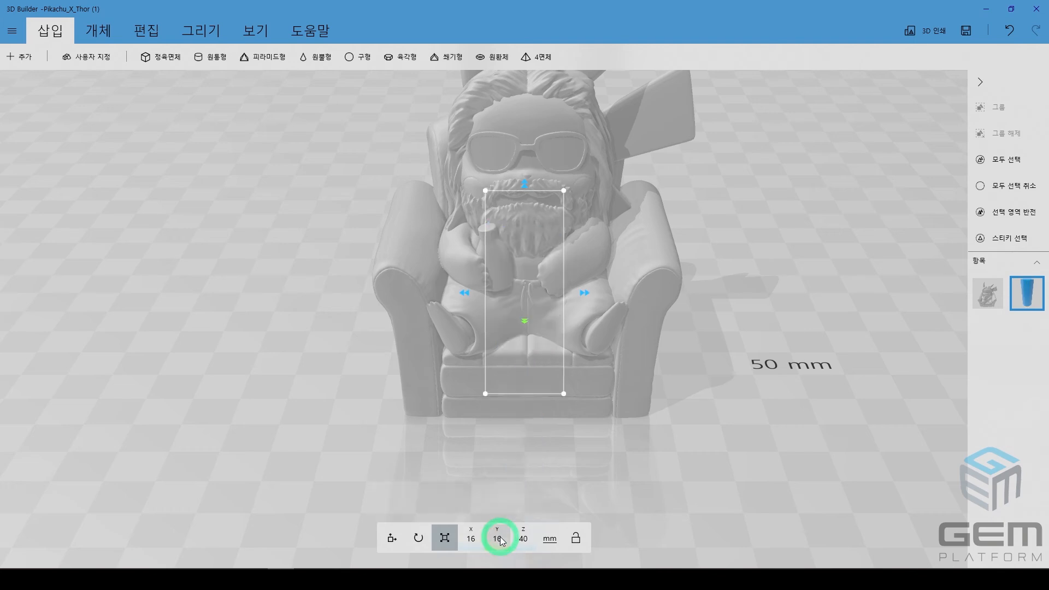
pyautogui.click(523, 540)
pyautogui.write('100')
pyautogui.press('Return')
# Step: Rotate the cylinder by setting its roll to -10 degrees, checking the tilt from the side of the armchair
pyautogui.scroll(-2, 732, 407)
pyautogui.moveTo(732, 405); pyautogui.dragTo(649, 394)
pyautogui.click(435, 533)
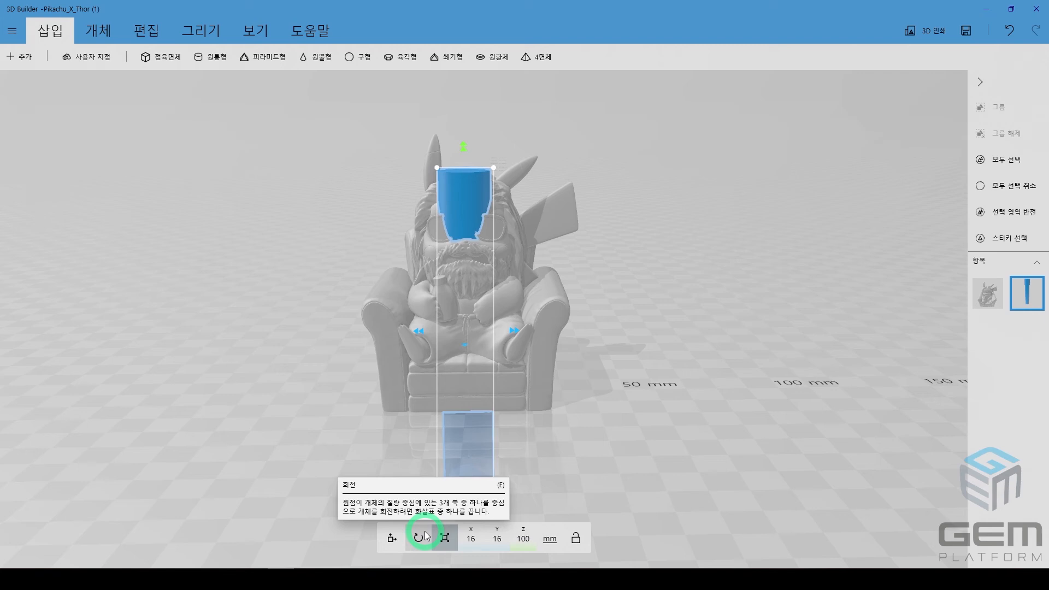
pyautogui.click(425, 533)
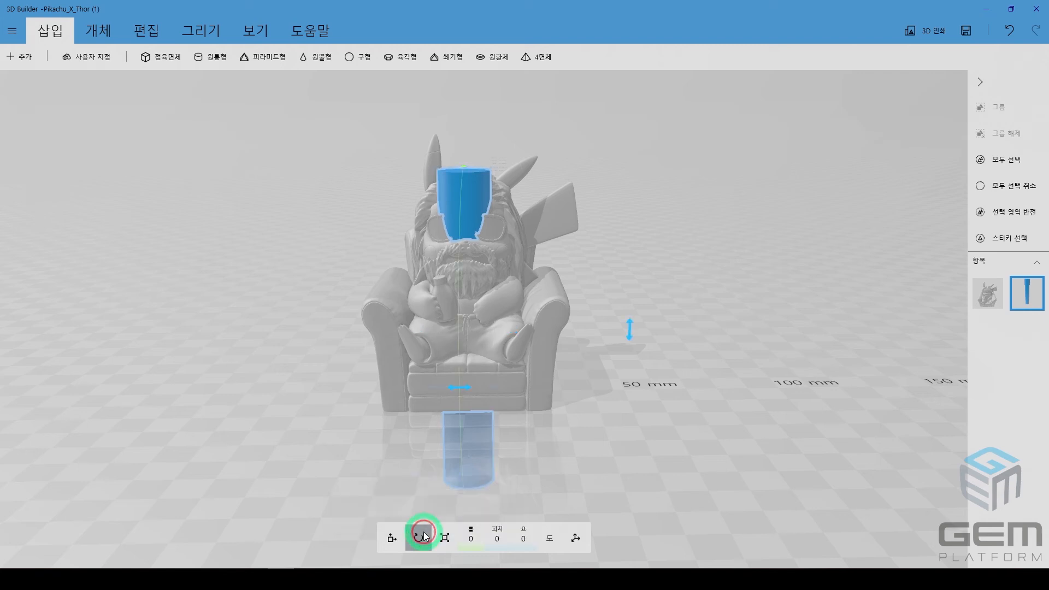
pyautogui.moveTo(674, 396); pyautogui.dragTo(341, 394)
pyautogui.click(472, 538)
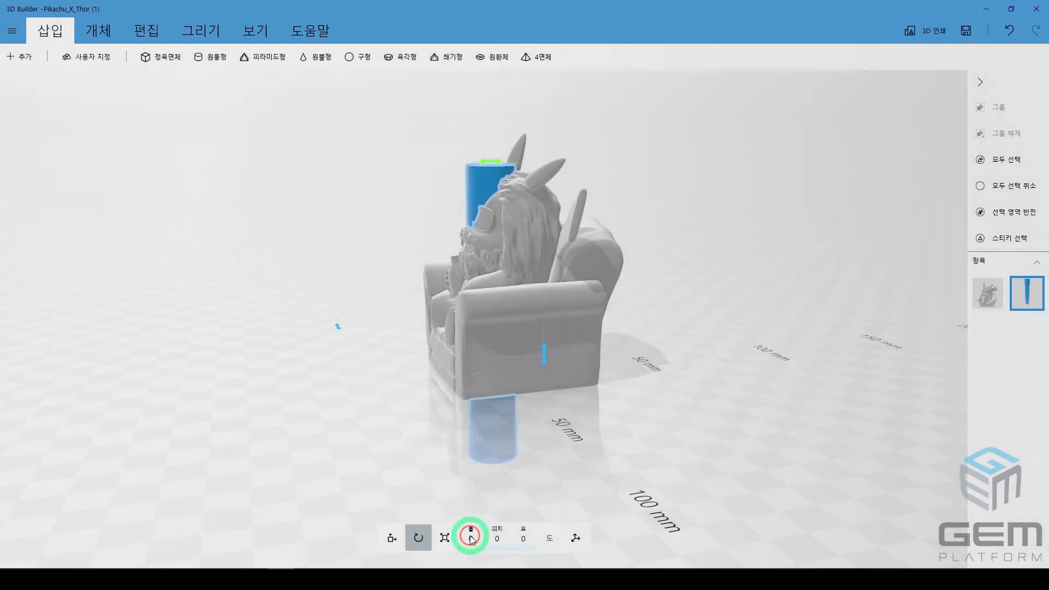
pyautogui.click(472, 539)
pyautogui.write('-10')
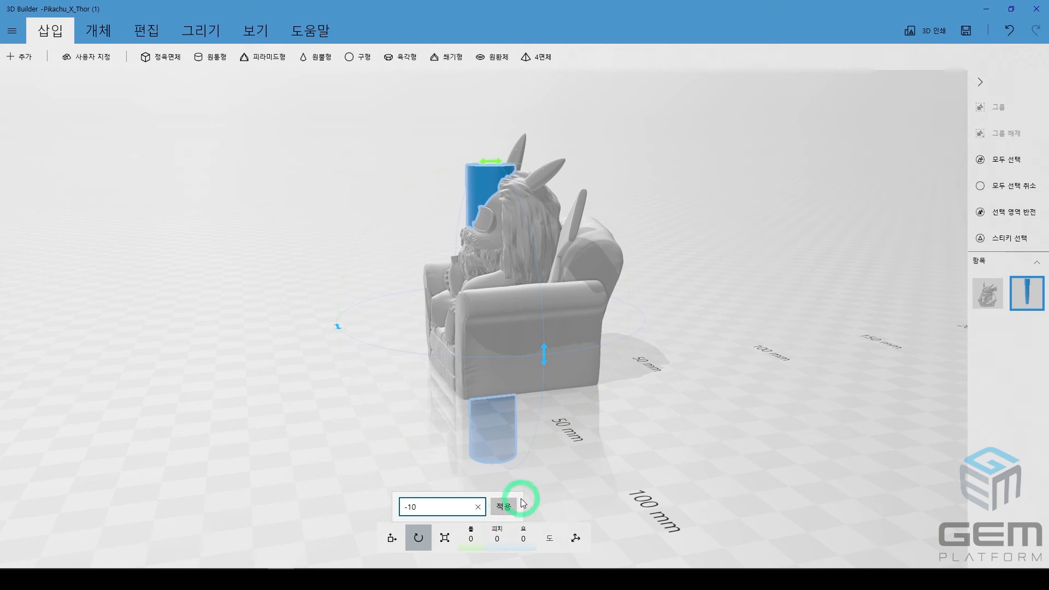
pyautogui.click(502, 509)
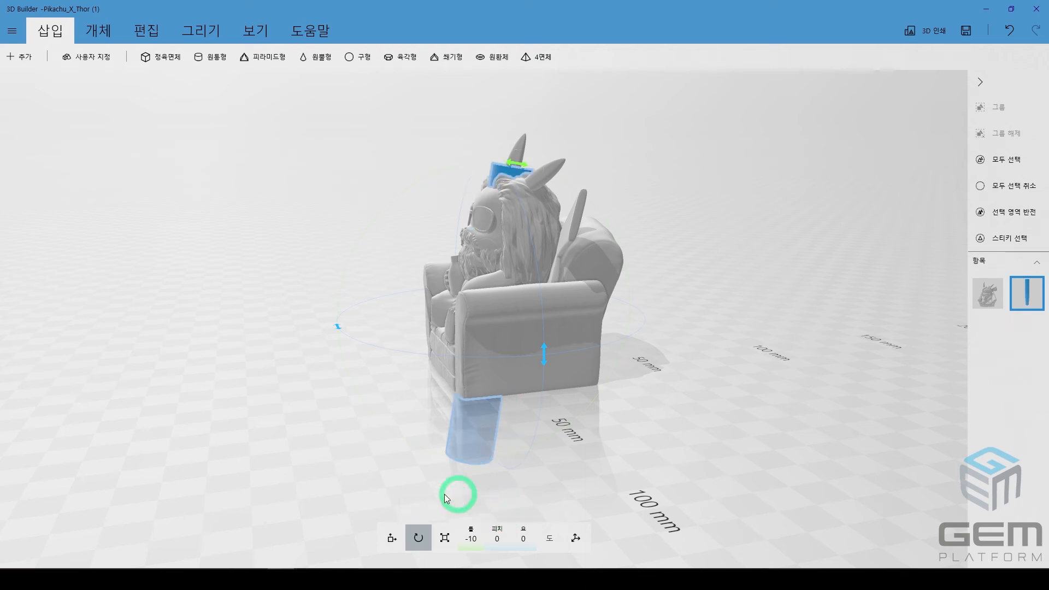
# Step: Move the tilted cylinder to Y 12 mm and Z 30 mm
pyautogui.click(395, 539)
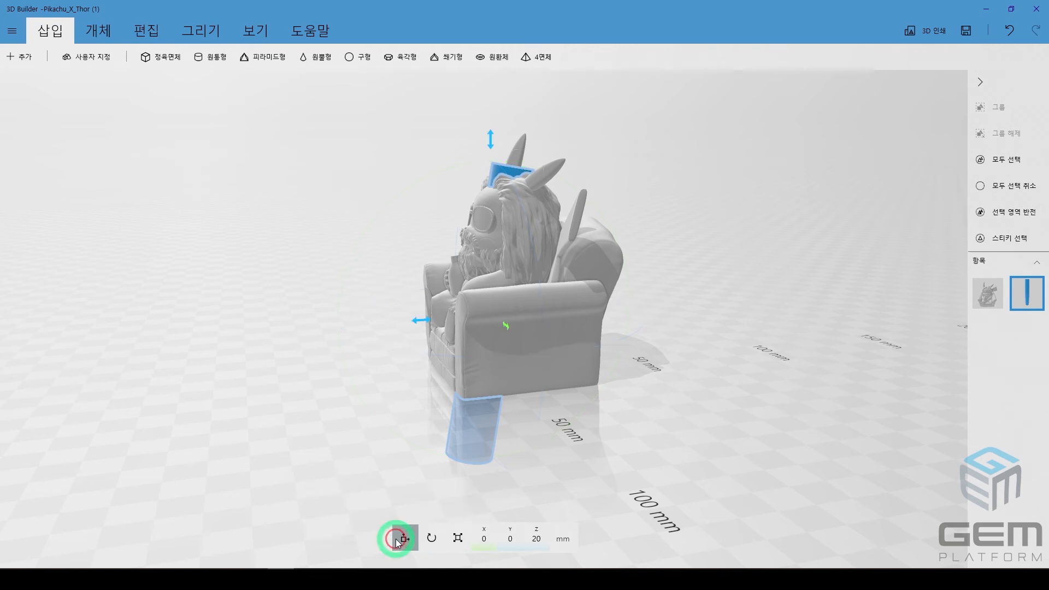
pyautogui.click(506, 537)
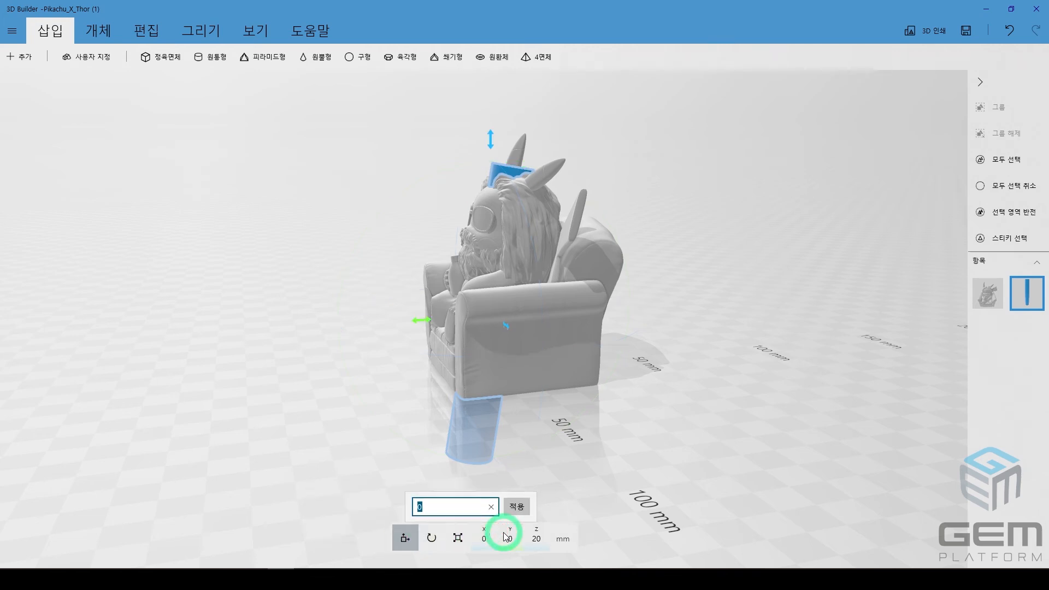
pyautogui.write('12')
pyautogui.press('Return')
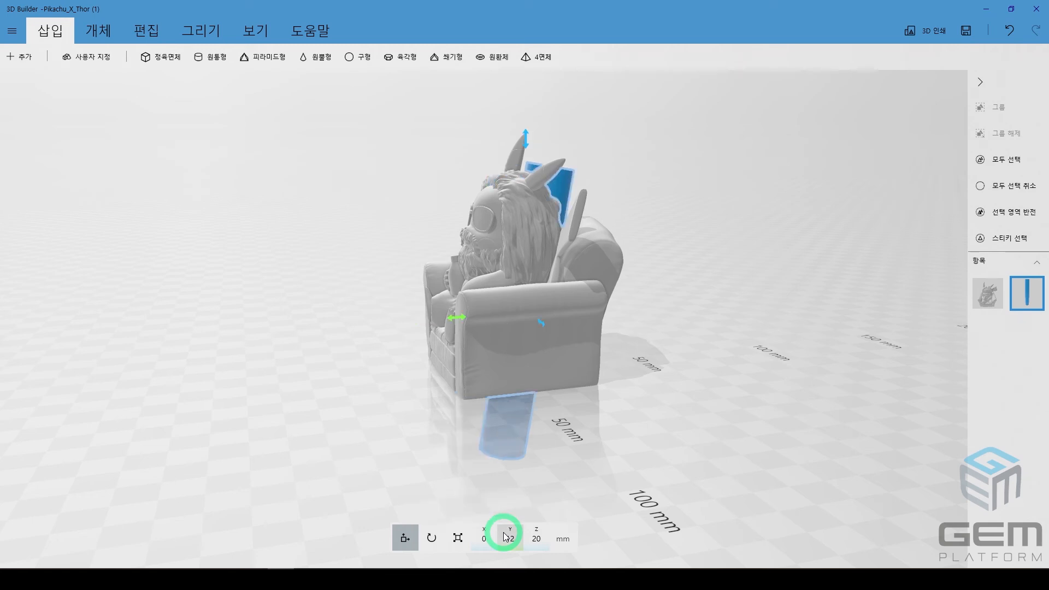
pyautogui.click(541, 539)
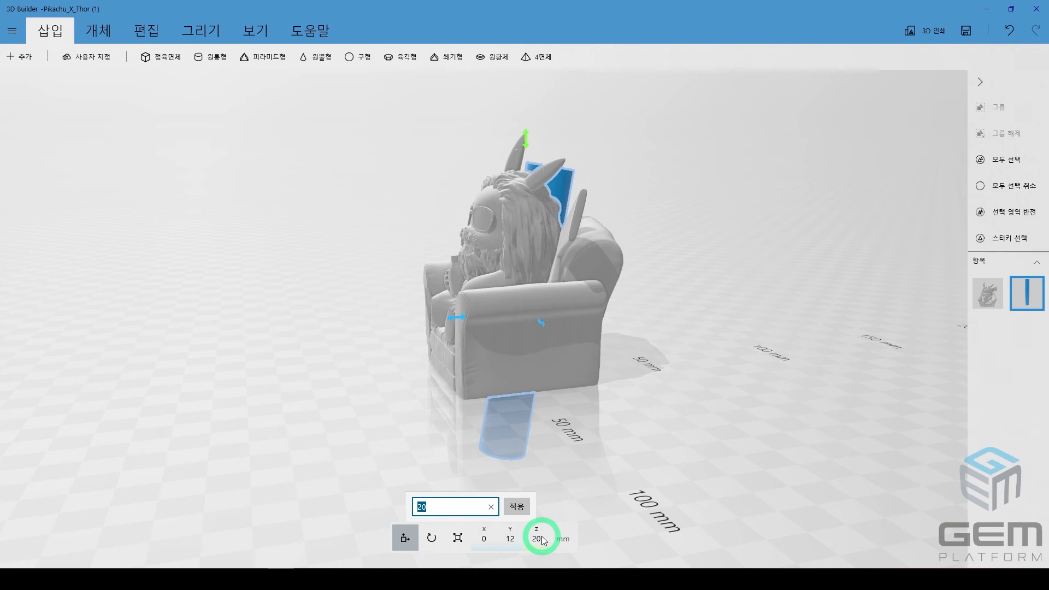
pyautogui.write('30')
pyautogui.press('Return')
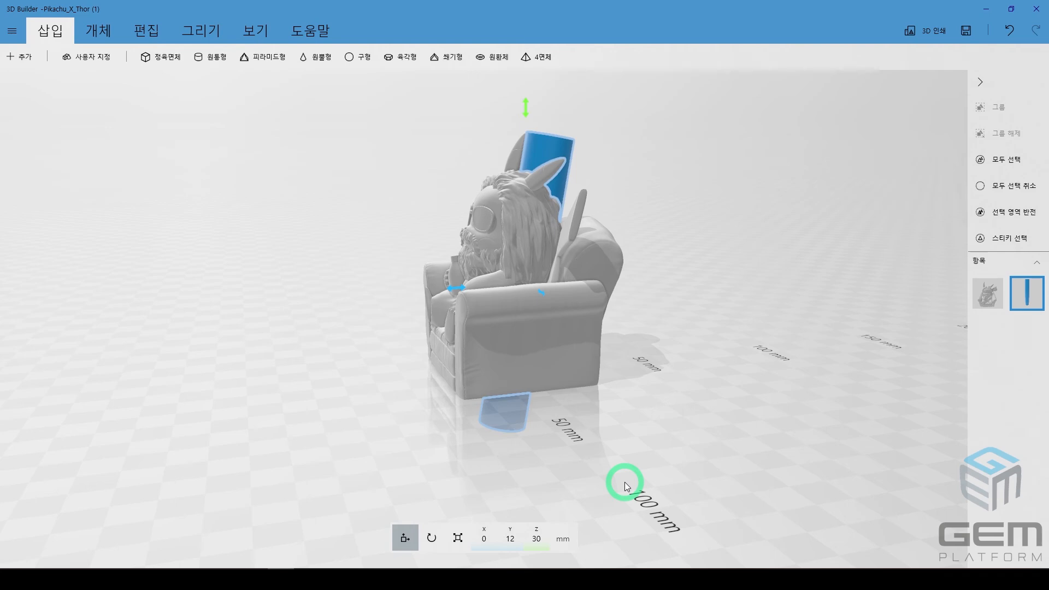
# Step: Examine the cylinder's placement through the armchair from behind, highlighting the Pikachu model and the cylinder in turn
pyautogui.moveTo(641, 450); pyautogui.dragTo(438, 490)
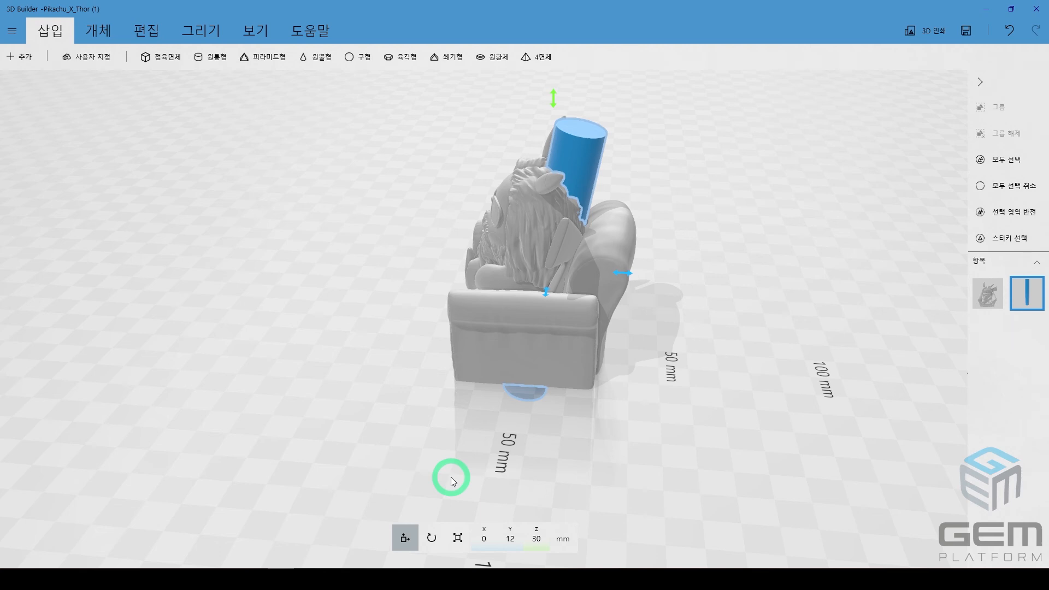
pyautogui.click(993, 297)
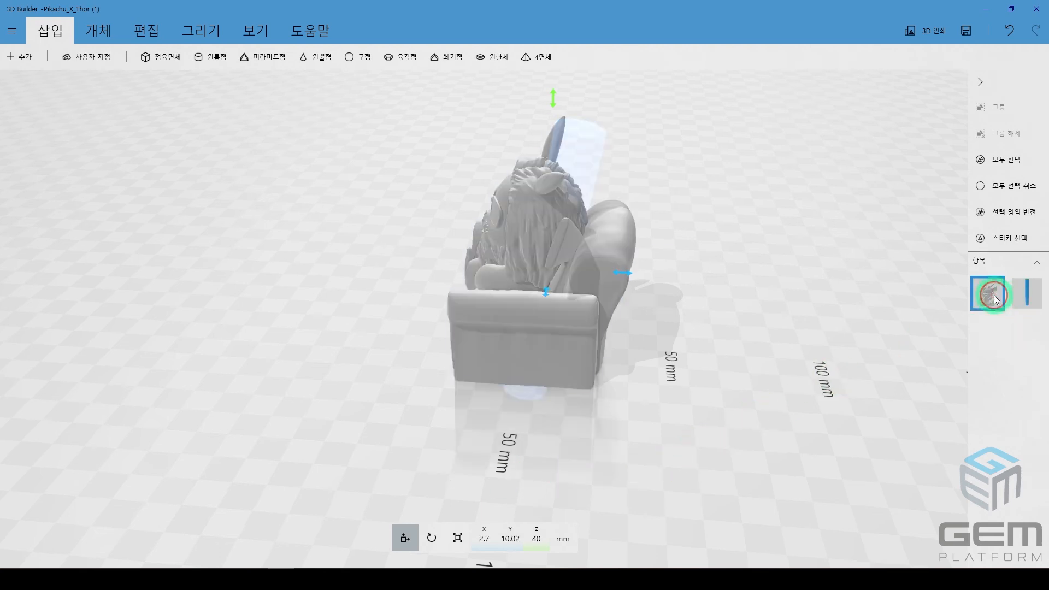
pyautogui.click(1027, 295)
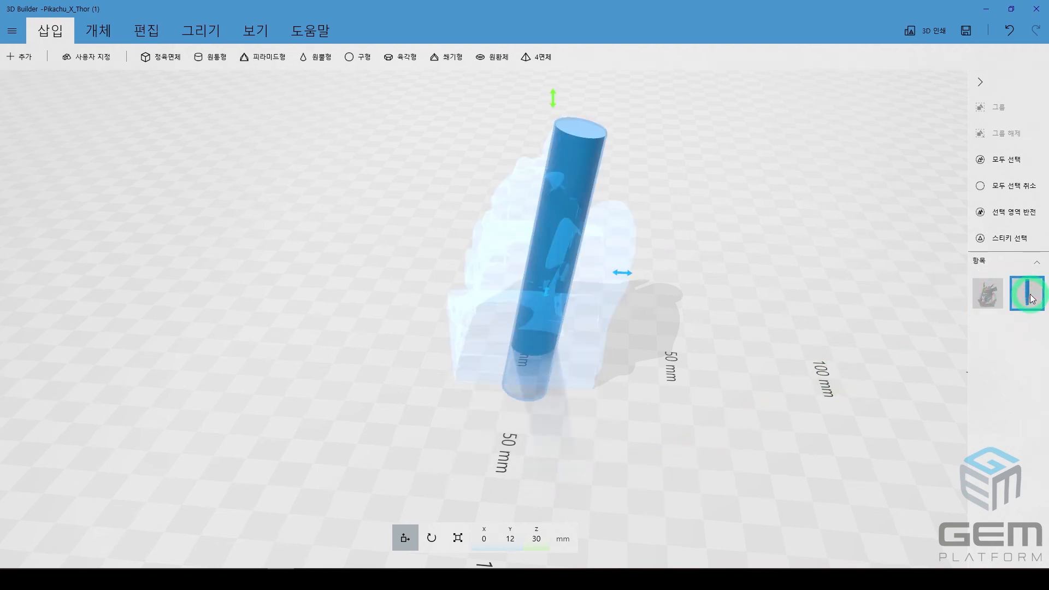
pyautogui.click(987, 298)
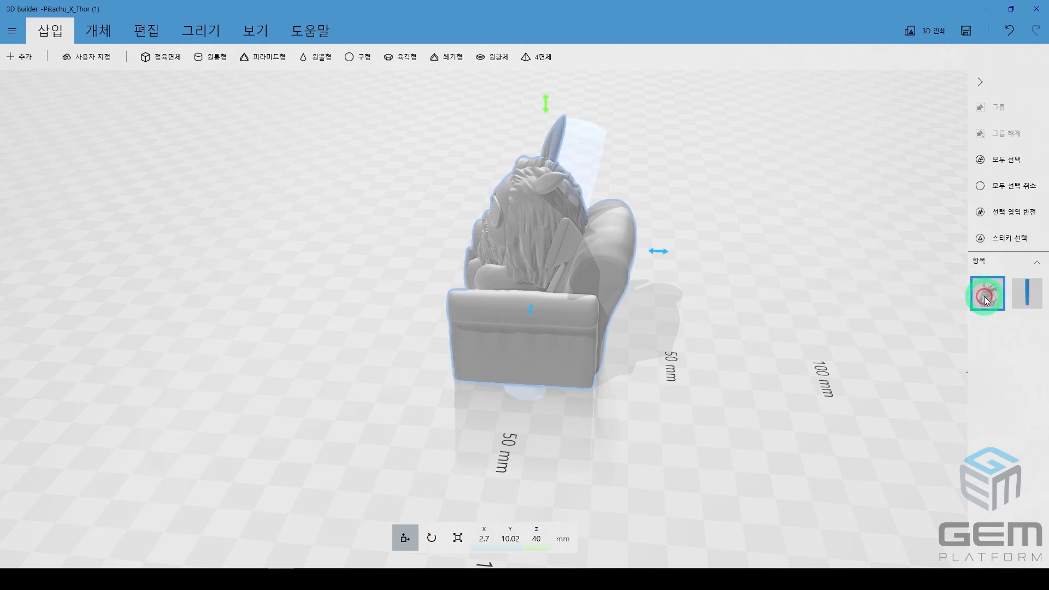
pyautogui.click(1027, 297)
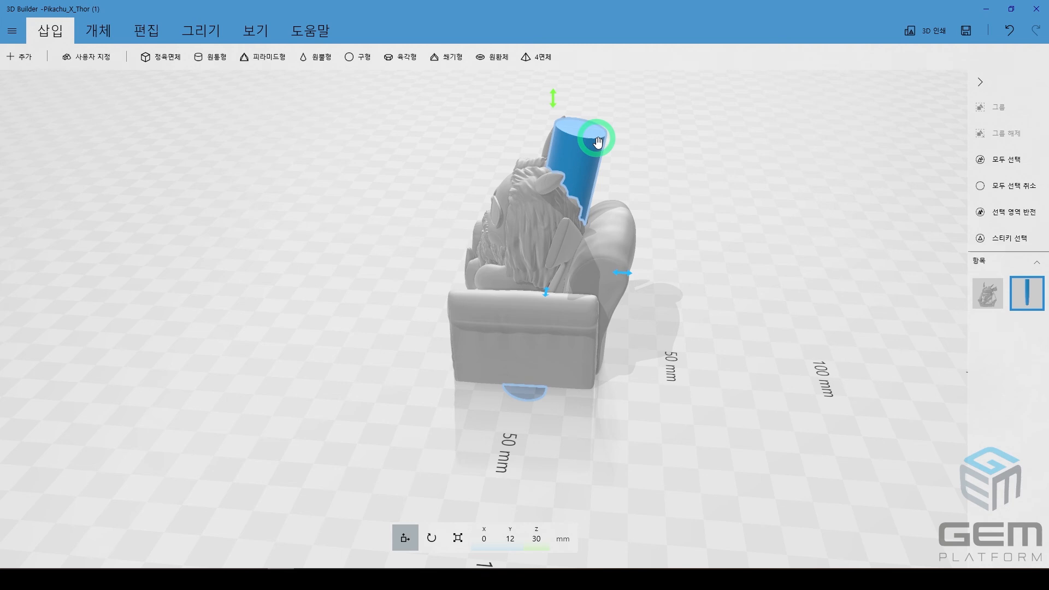
# Step: Subtract the tilted cylinder from the Pikachu model and inspect the resulting cut from behind and from the front
pyautogui.click(146, 31)
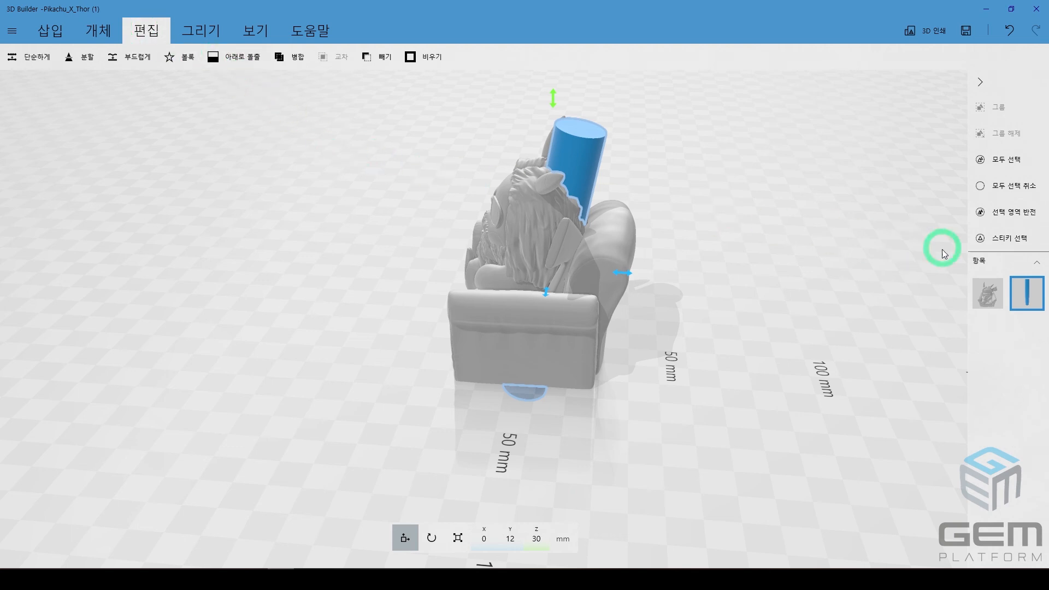
pyautogui.click(1030, 279)
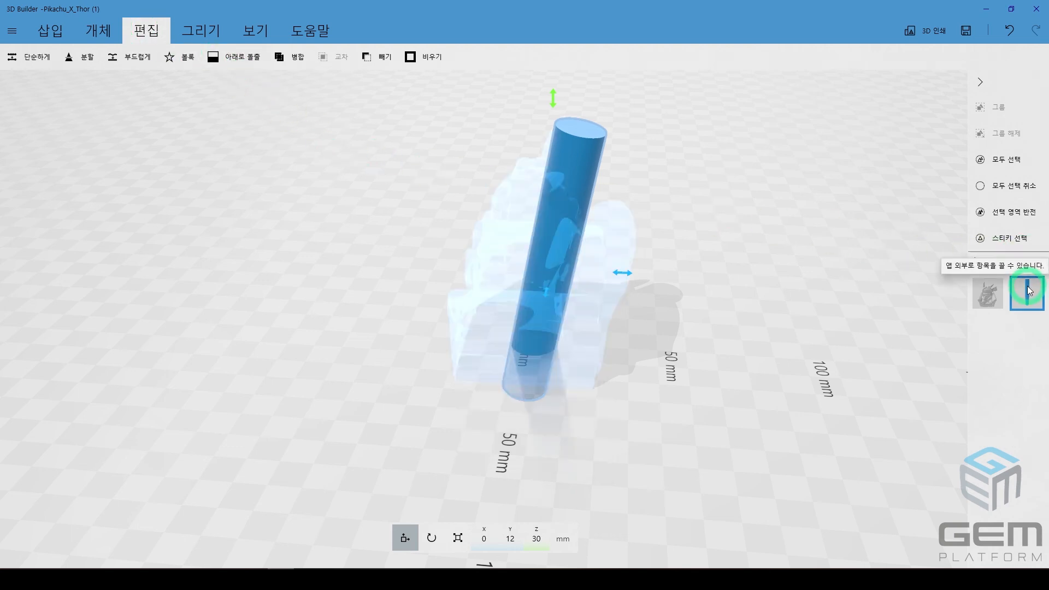
pyautogui.click(376, 55)
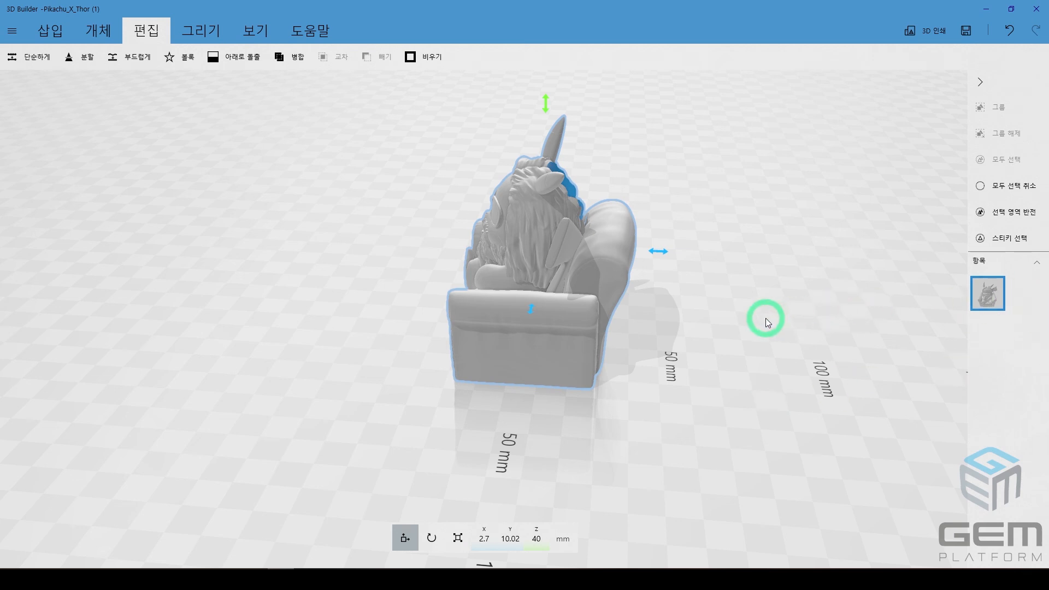
pyautogui.moveTo(726, 328); pyautogui.dragTo(629, 405)
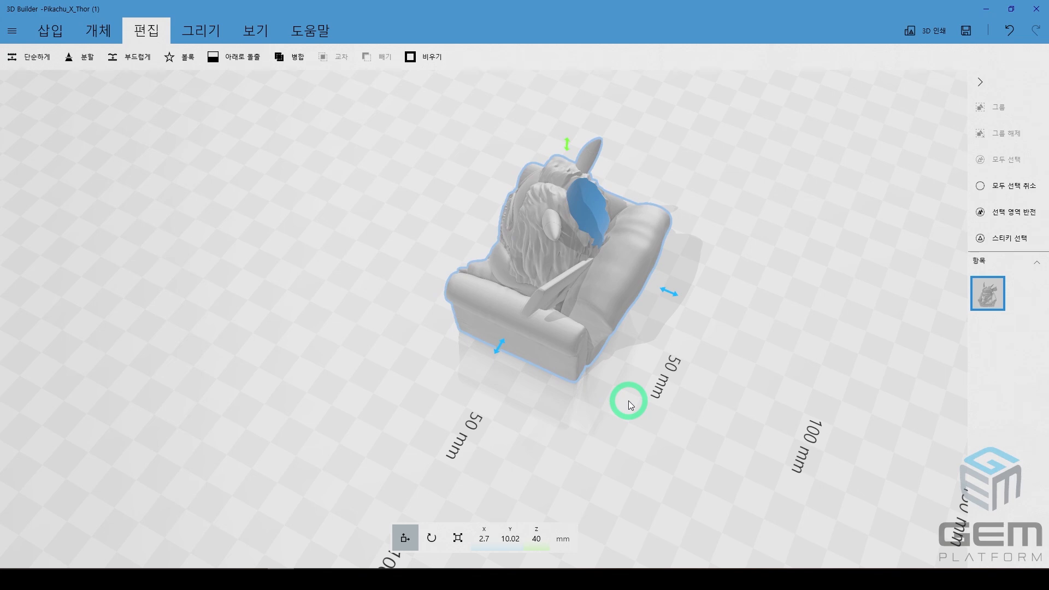
pyautogui.moveTo(628, 402); pyautogui.dragTo(681, 433)
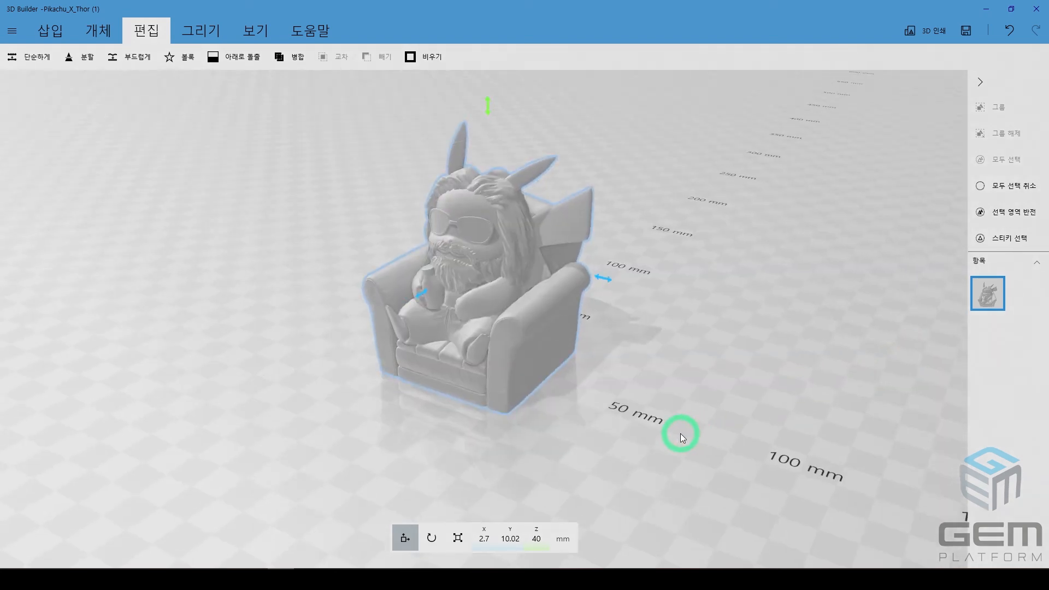
pyautogui.moveTo(680, 434); pyautogui.dragTo(674, 435)
# Step: Save a copy of the cut model to the Desktop in STL format under the name Pikachu_X_Thor (1), accepting the format warning
pyautogui.click(108, 23)
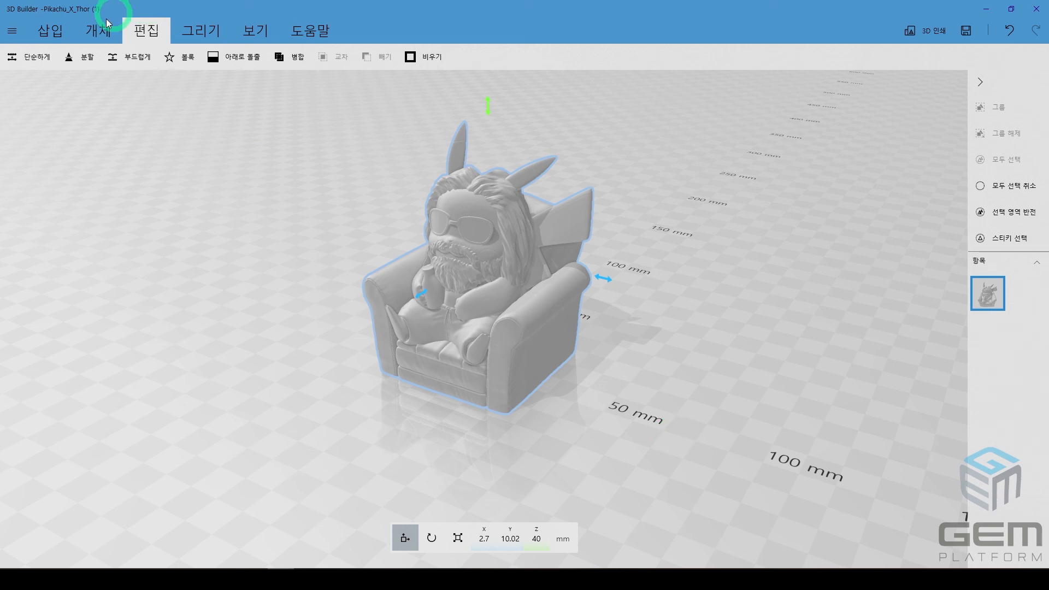
pyautogui.click(13, 33)
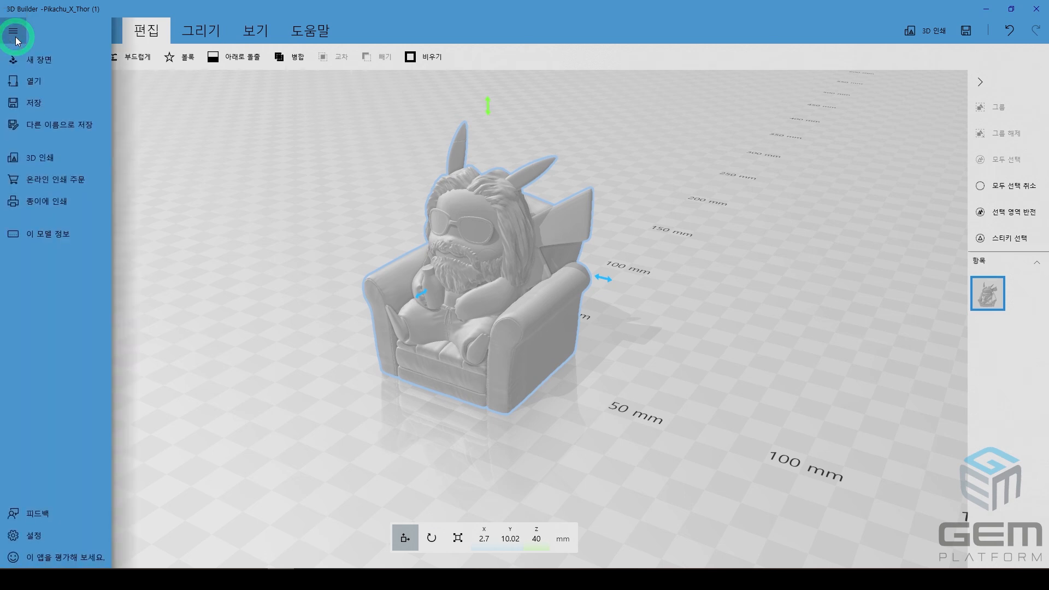
pyautogui.click(63, 130)
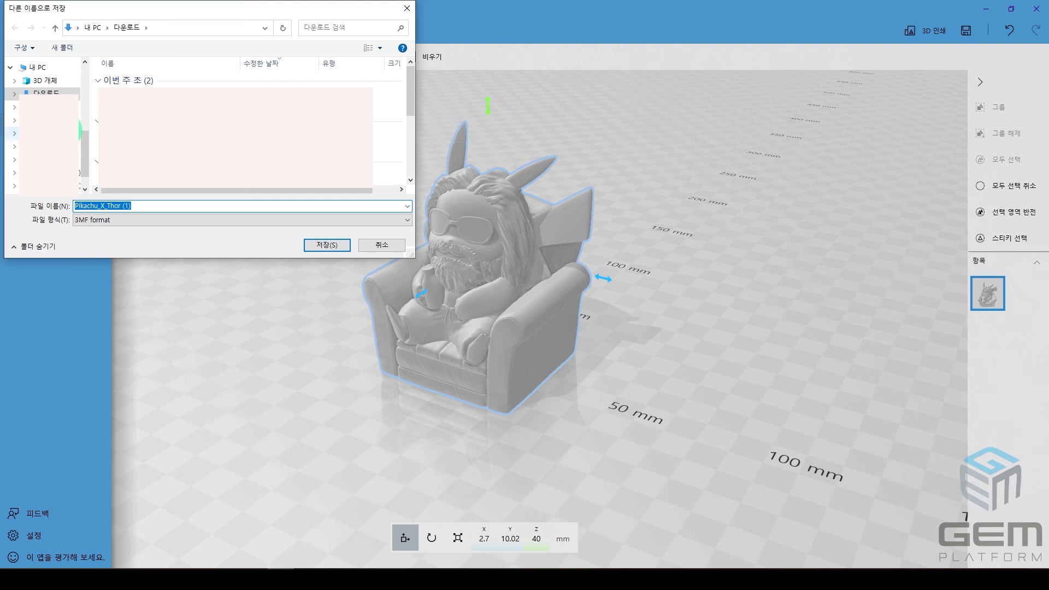
pyautogui.click(77, 133)
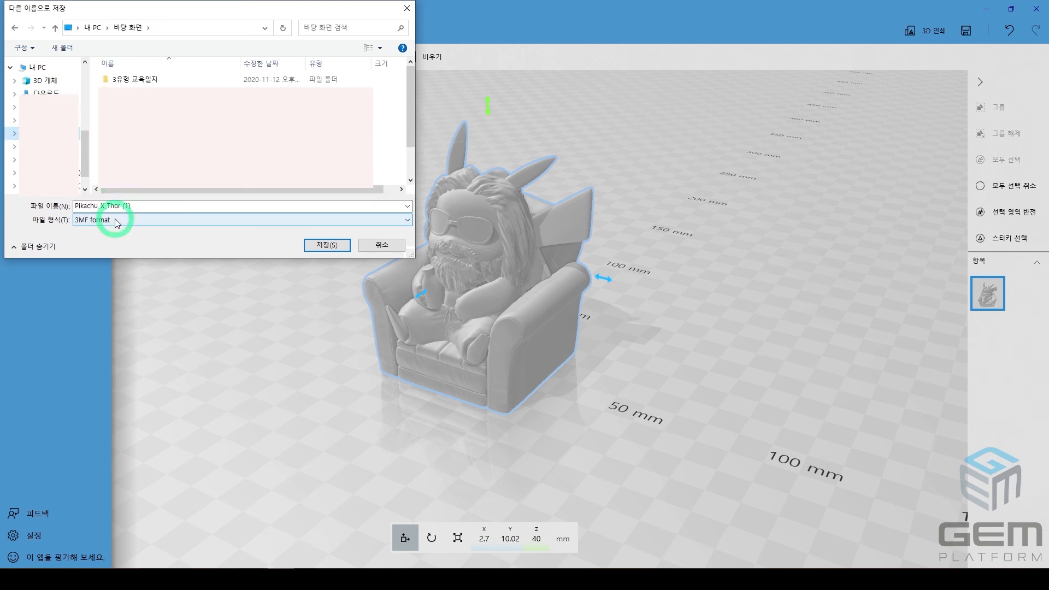
pyautogui.click(116, 221)
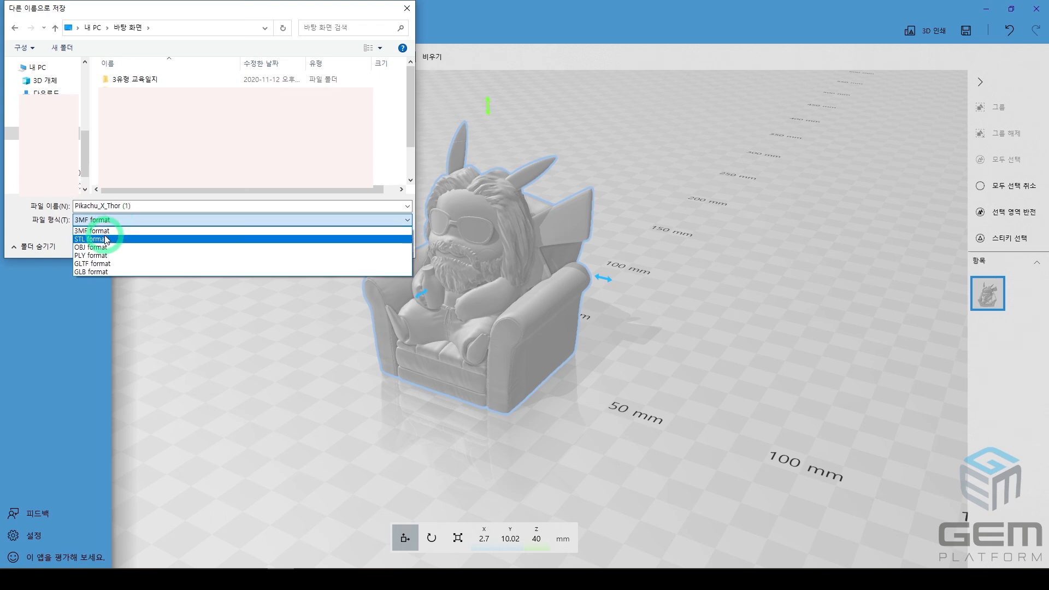
pyautogui.click(108, 240)
pyautogui.click(151, 207)
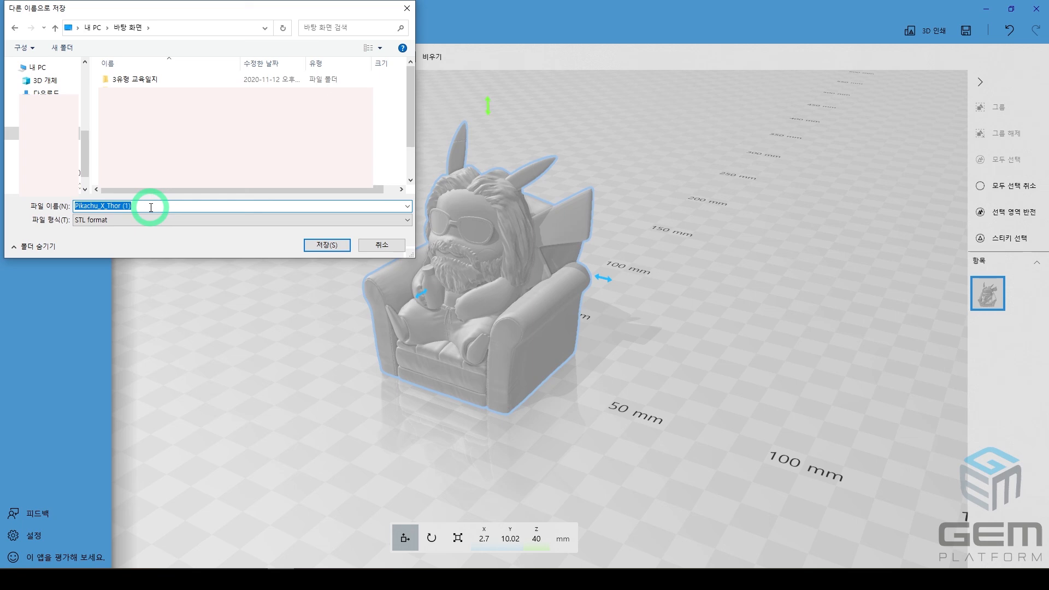
pyautogui.click(150, 207)
pyautogui.click(320, 245)
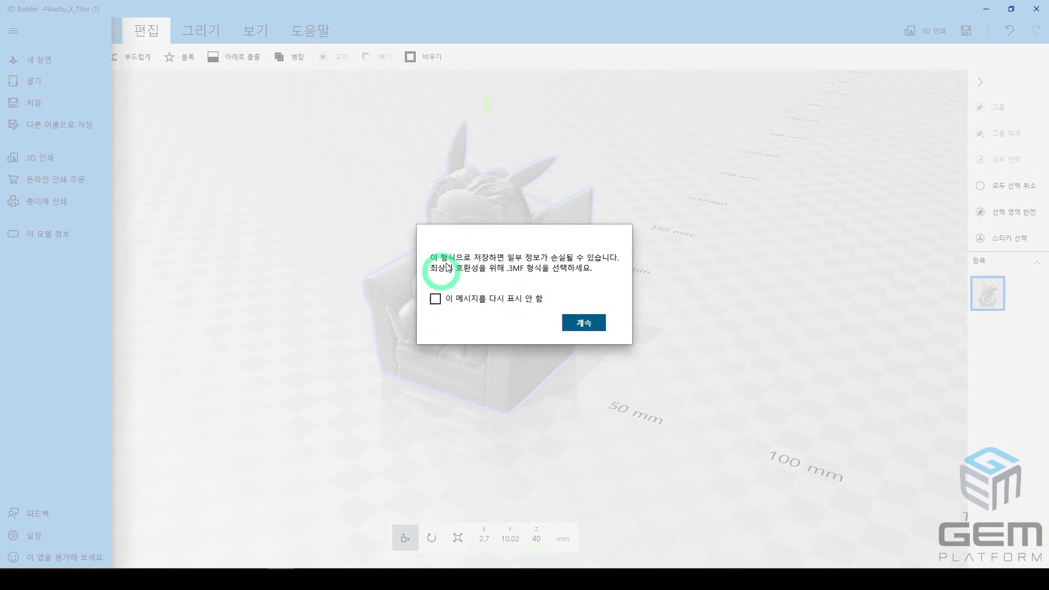
pyautogui.click(583, 327)
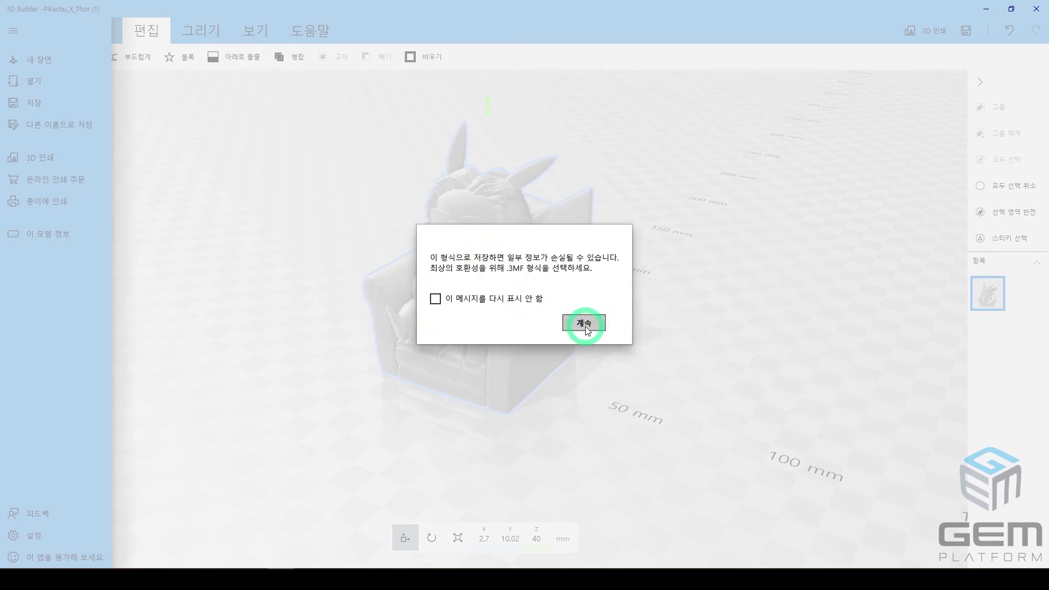
pyautogui.click(586, 327)
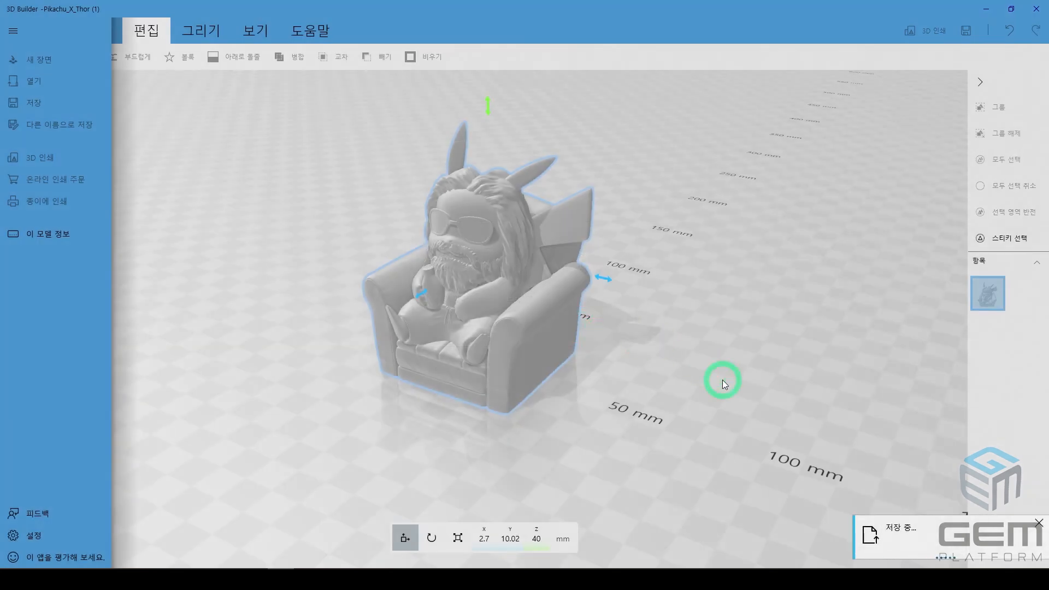